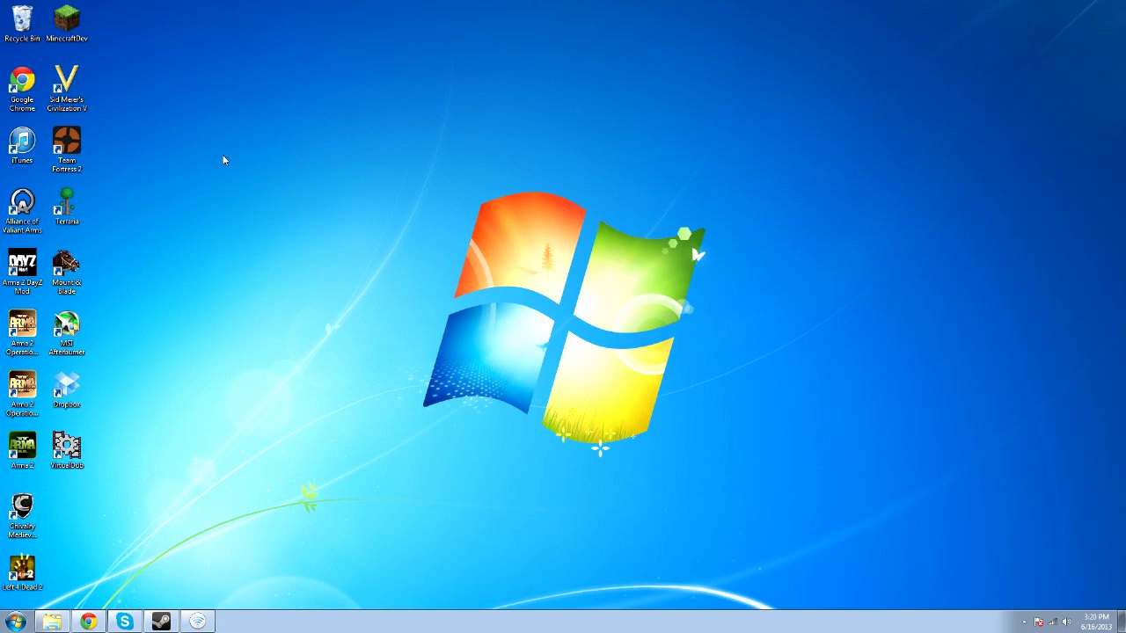
# Bring Chrome forward and view the VirtualDub download page with its 1.9.11 and 1.10.3 builds
pyautogui.click(89, 620)
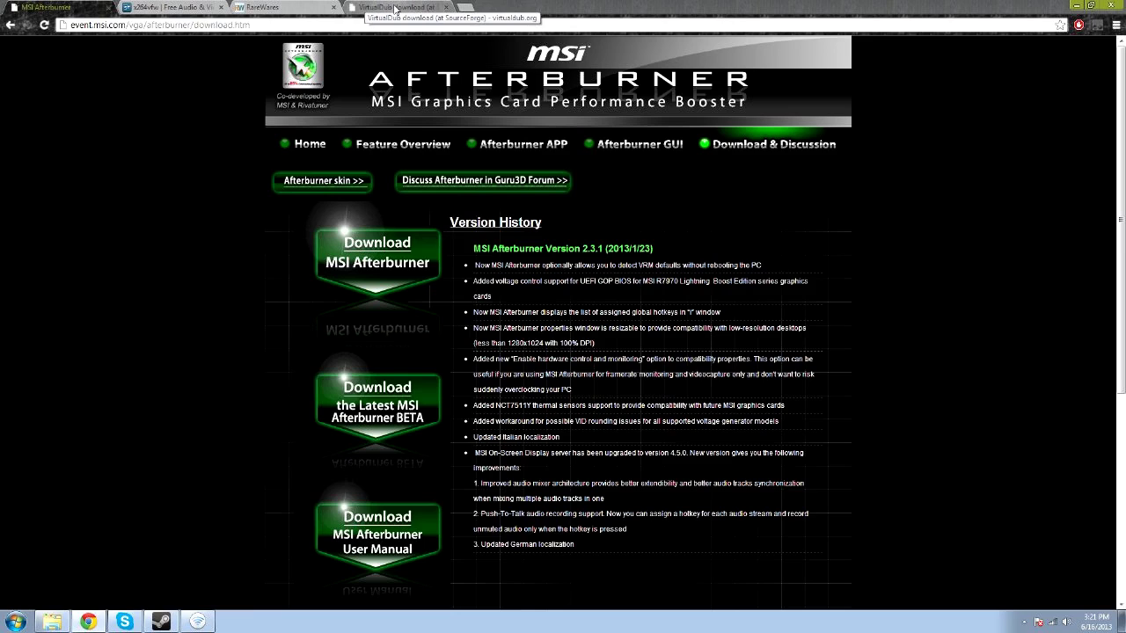
pyautogui.click(398, 8)
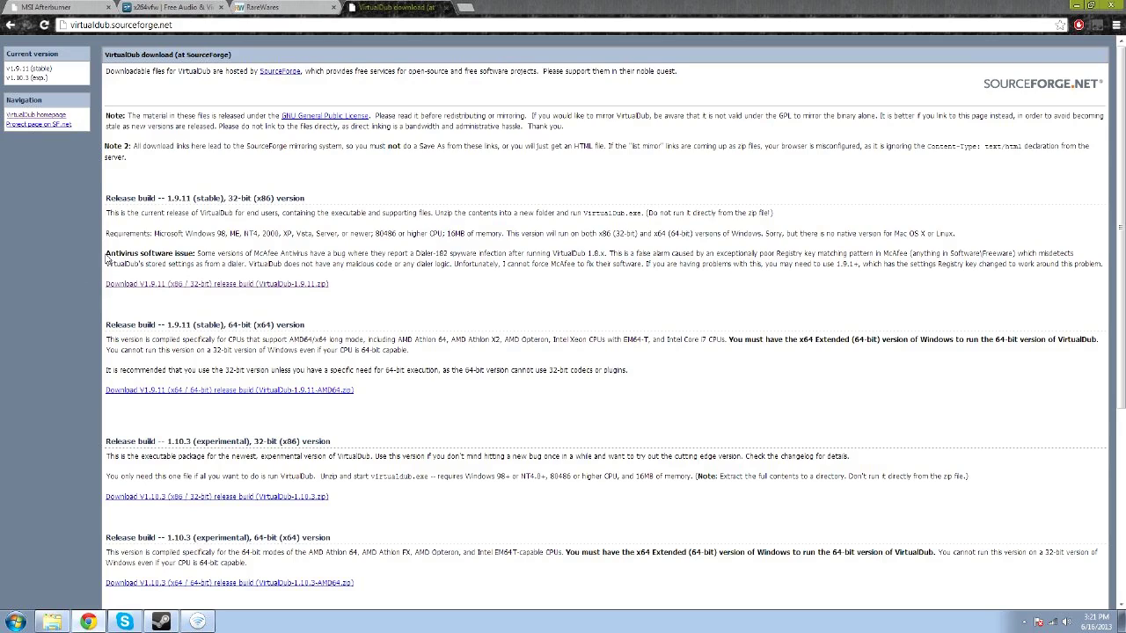
pyautogui.moveTo(286, 265); pyautogui.dragTo(251, 250)
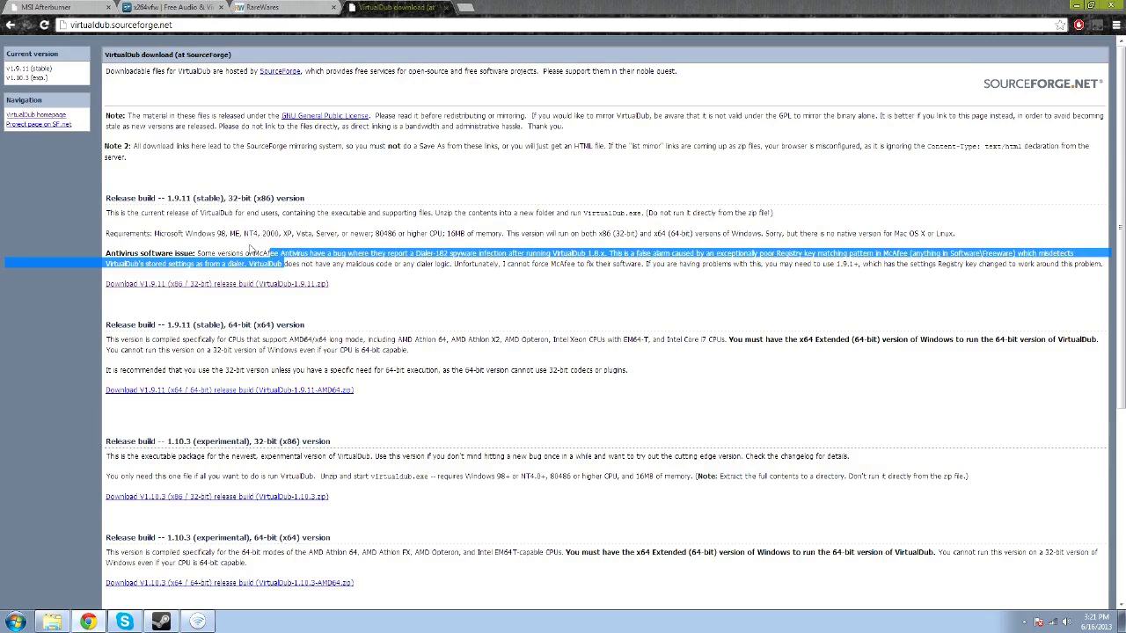
pyautogui.click(280, 252)
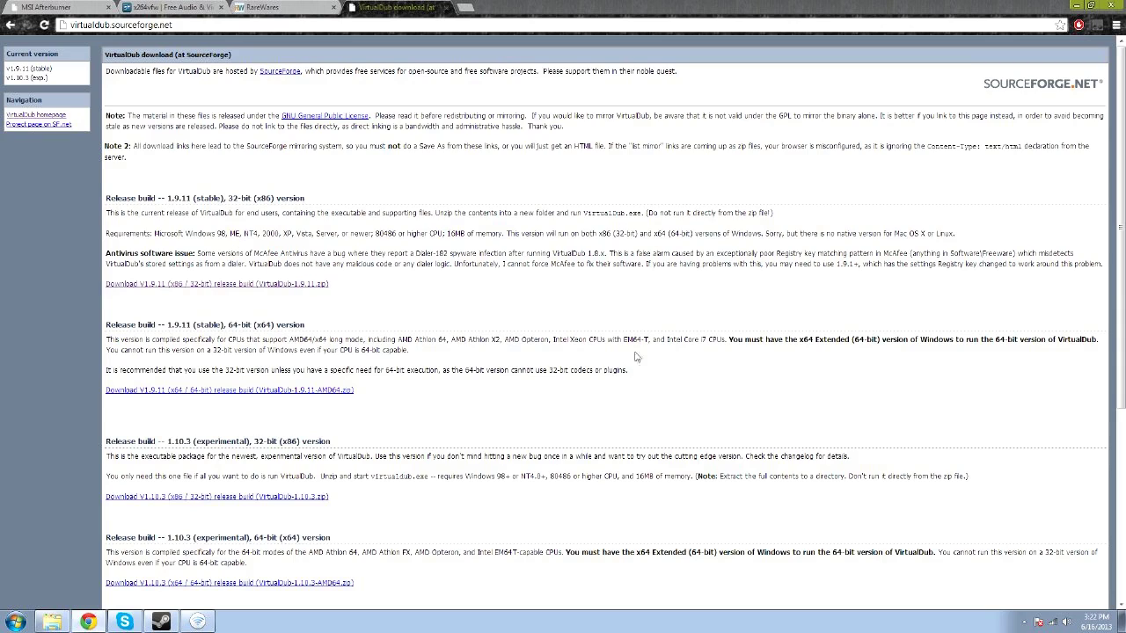
# Launch VirtualDub from its desktop shortcut and close the AirPort Utility window
pyautogui.click(1122, 622)
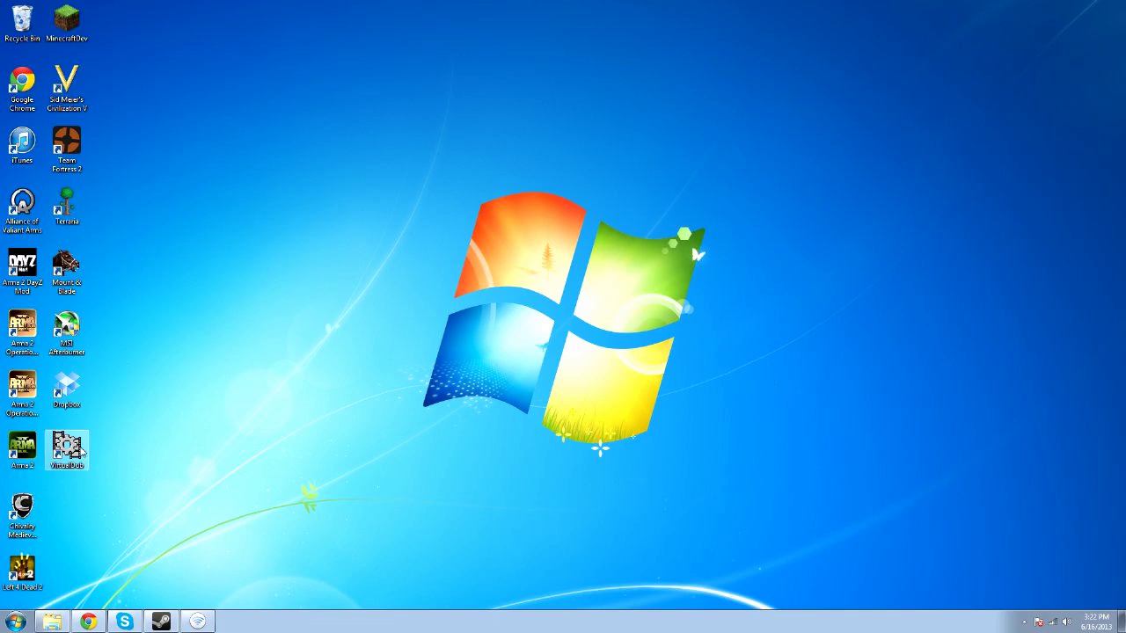
pyautogui.doubleClick(82, 452)
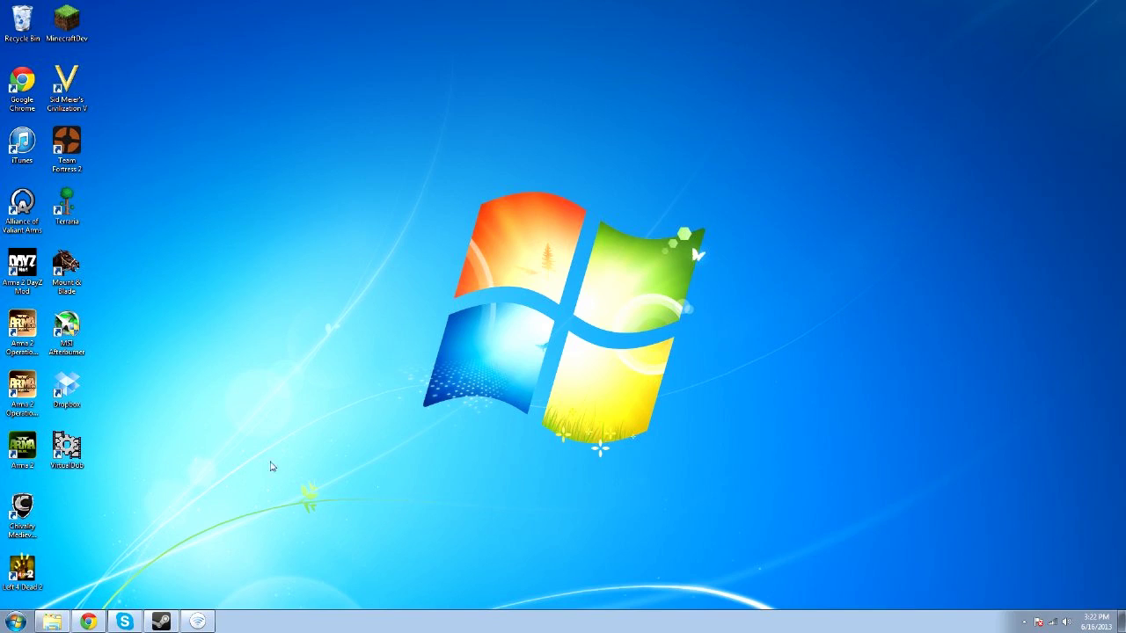
pyautogui.moveTo(273, 483); pyautogui.dragTo(2, 4)
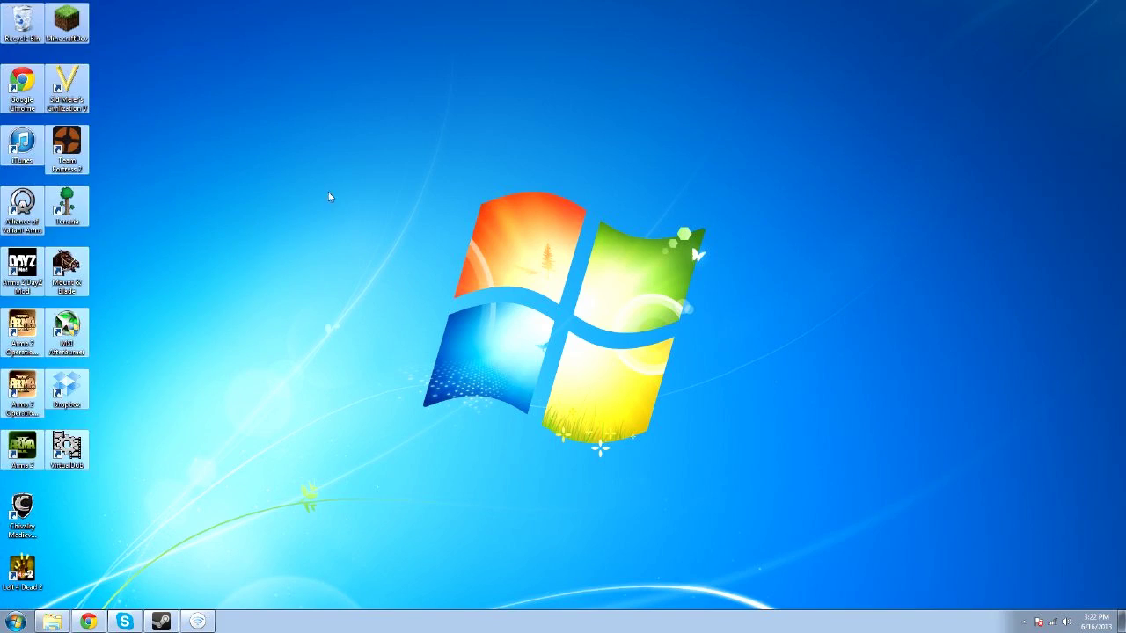
pyautogui.click(355, 219)
pyautogui.moveTo(270, 32); pyautogui.dragTo(150, 468)
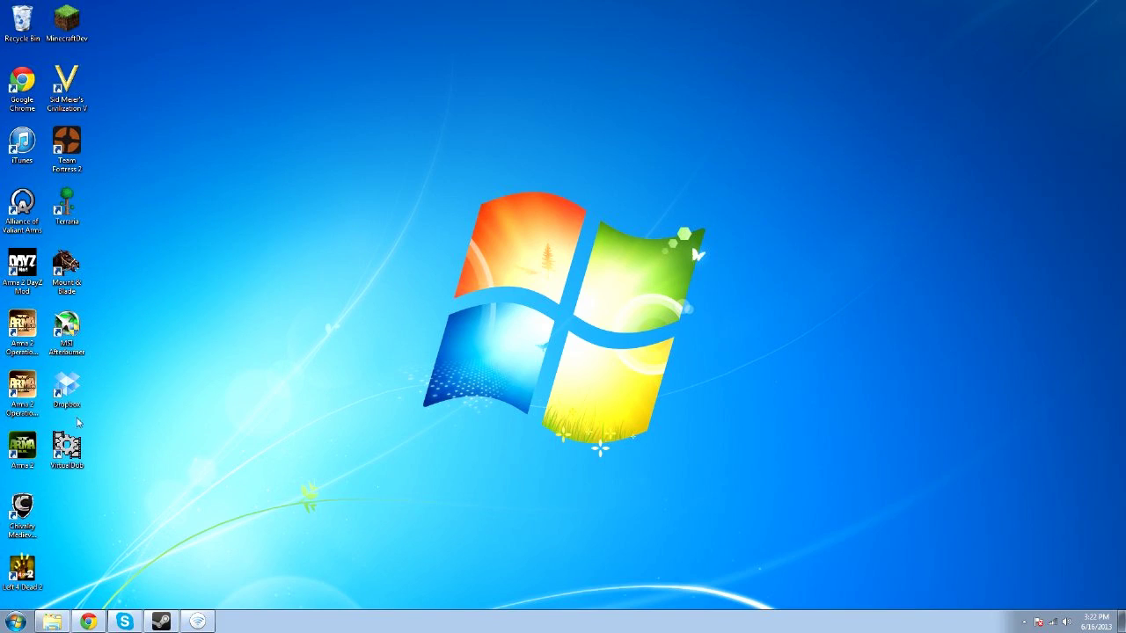
pyautogui.doubleClick(73, 455)
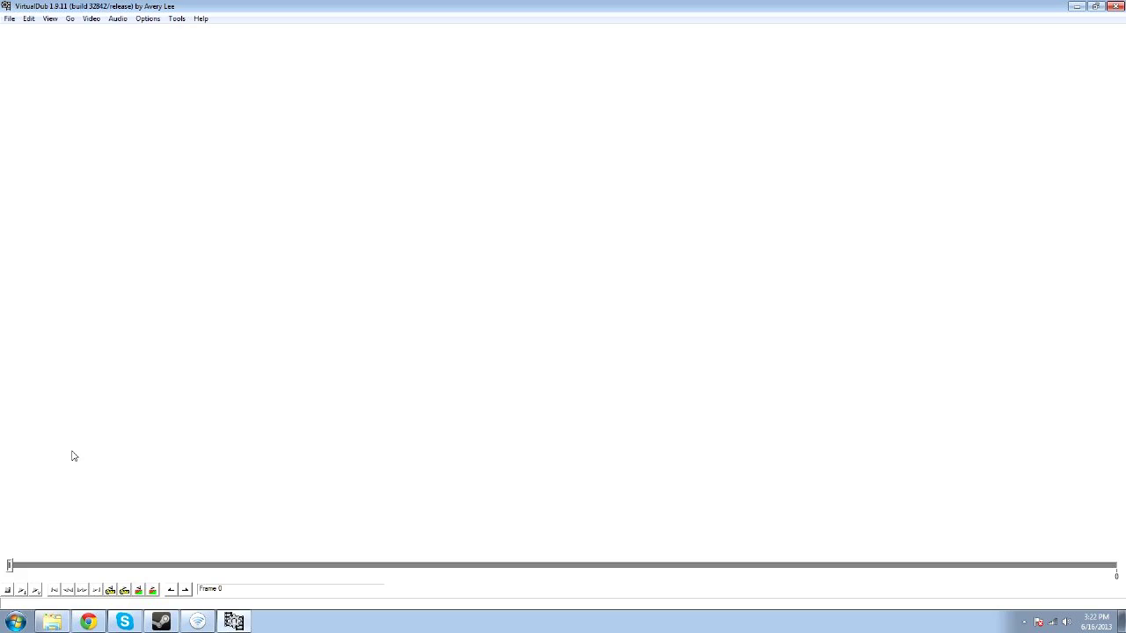
pyautogui.rightClick(195, 621)
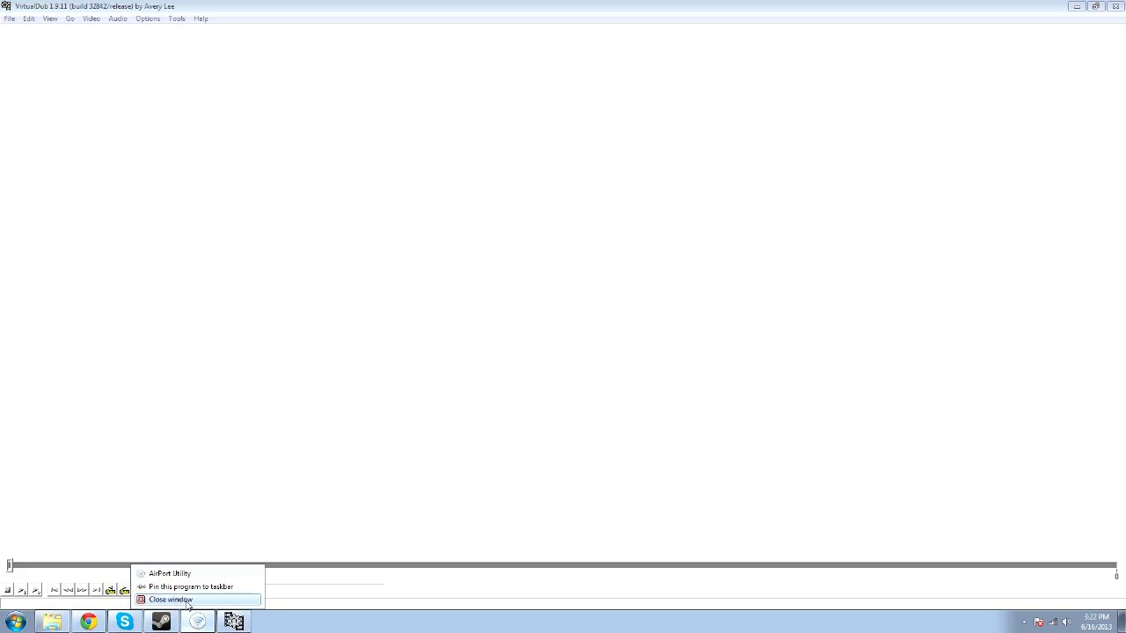
pyautogui.click(171, 599)
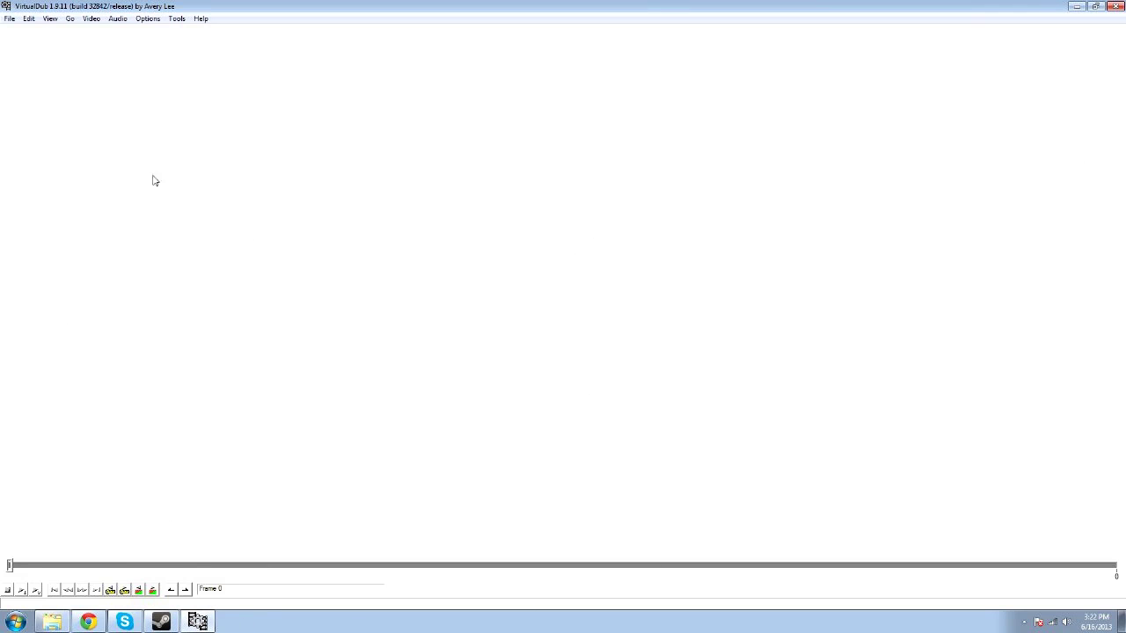
# Review the Video compression options and cancel without changing them
pyautogui.click(8, 18)
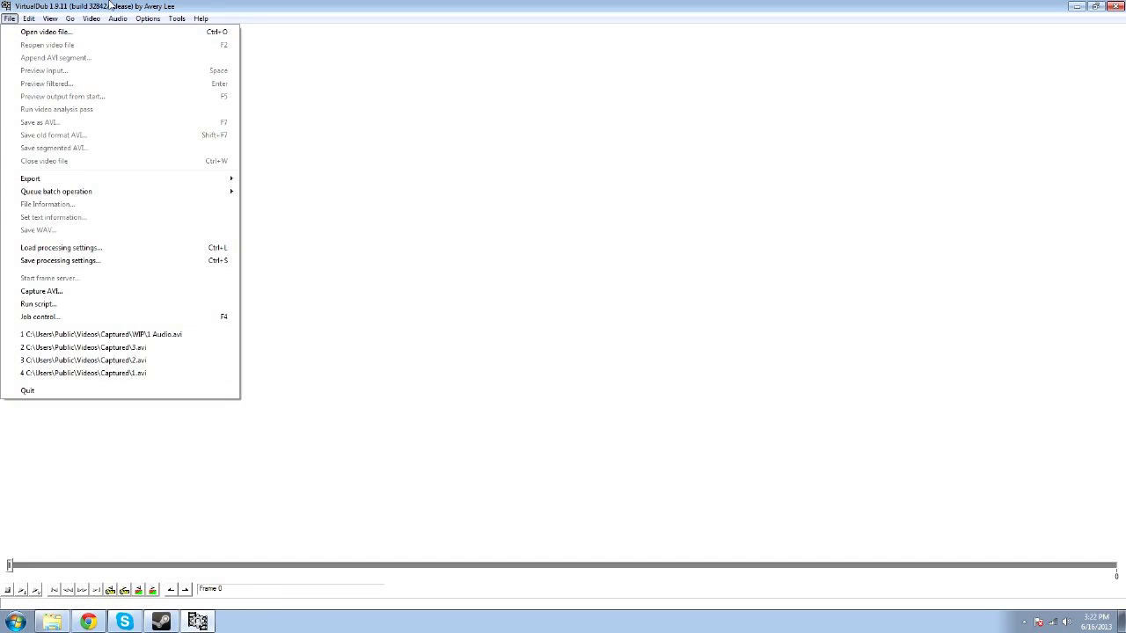
pyautogui.click(109, 3)
pyautogui.click(92, 20)
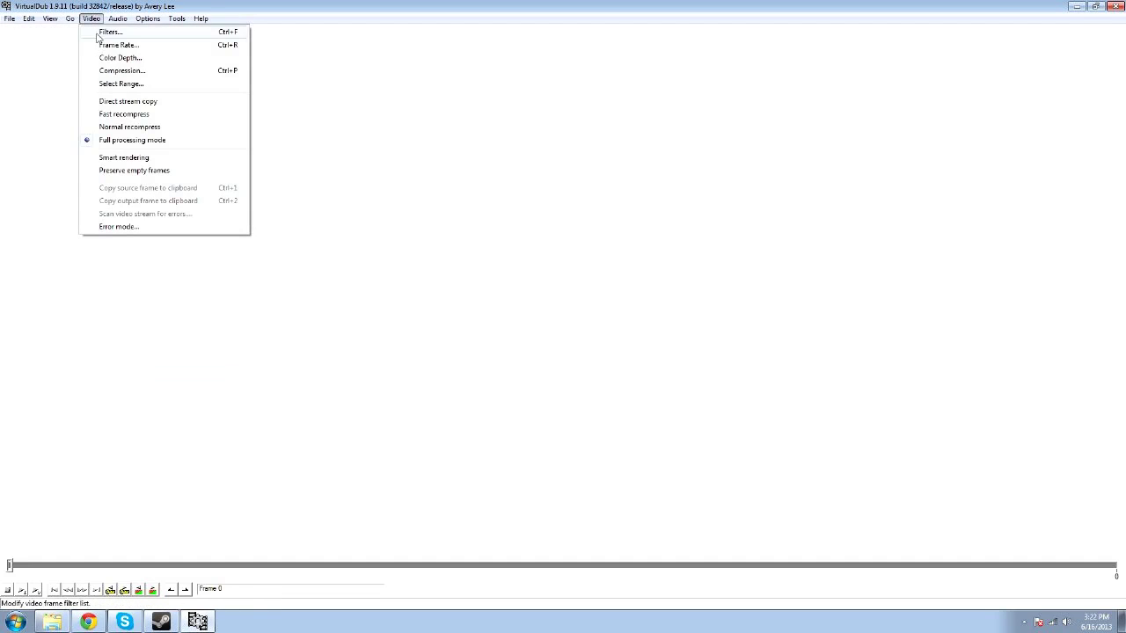
pyautogui.click(115, 71)
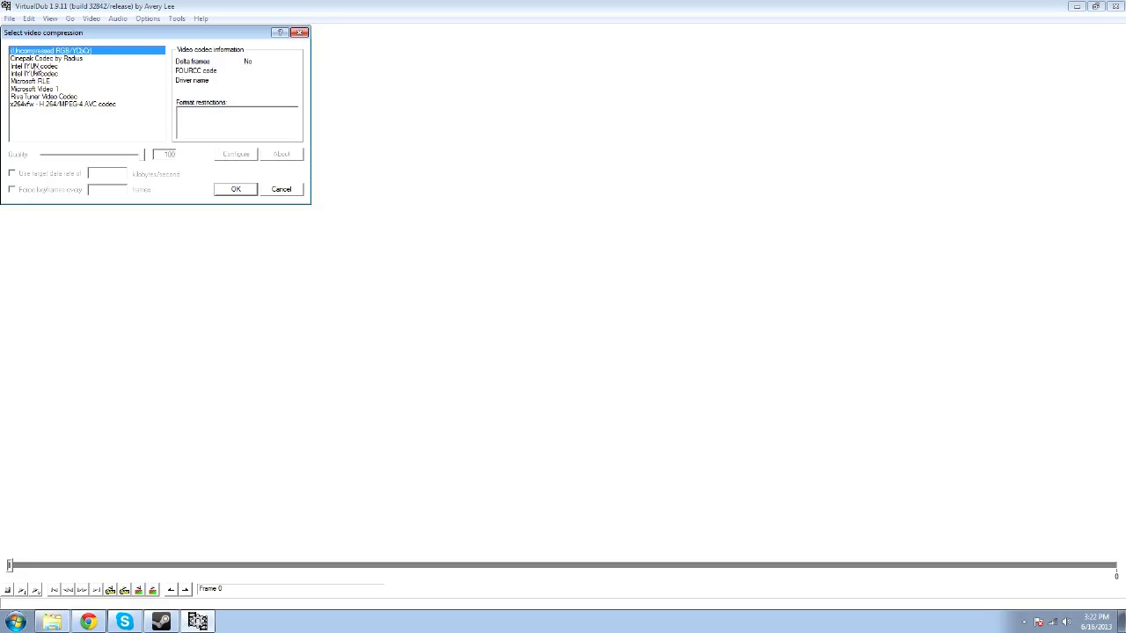
pyautogui.click(282, 189)
# Set audio to Full processing mode with No compression (PCM), then close VirtualDub
pyautogui.click(106, 21)
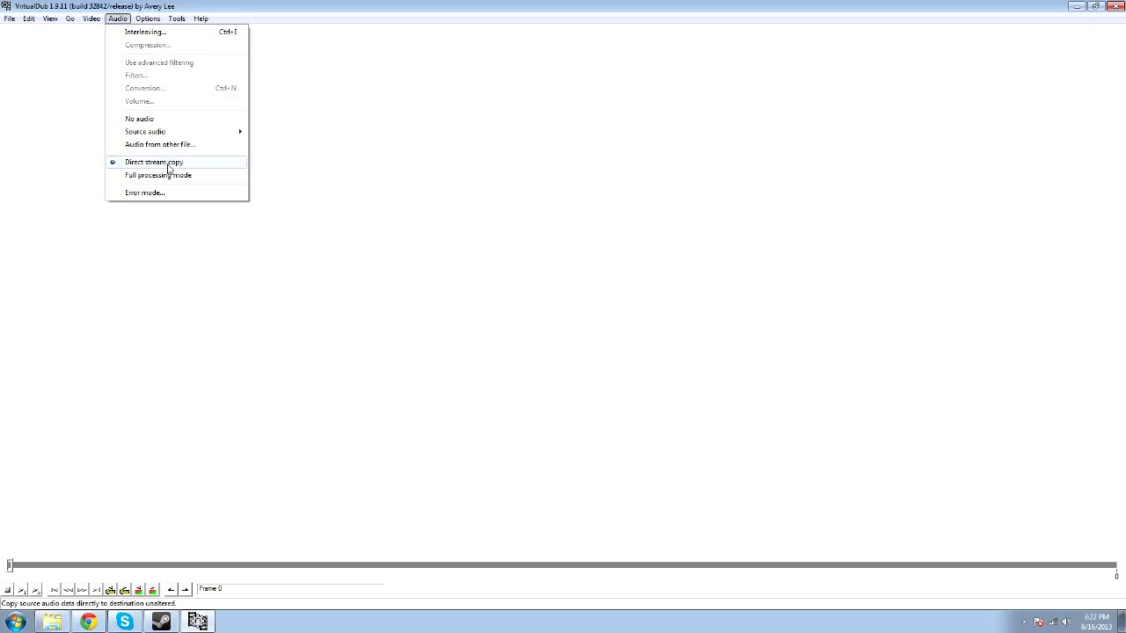
pyautogui.click(172, 171)
pyautogui.click(117, 18)
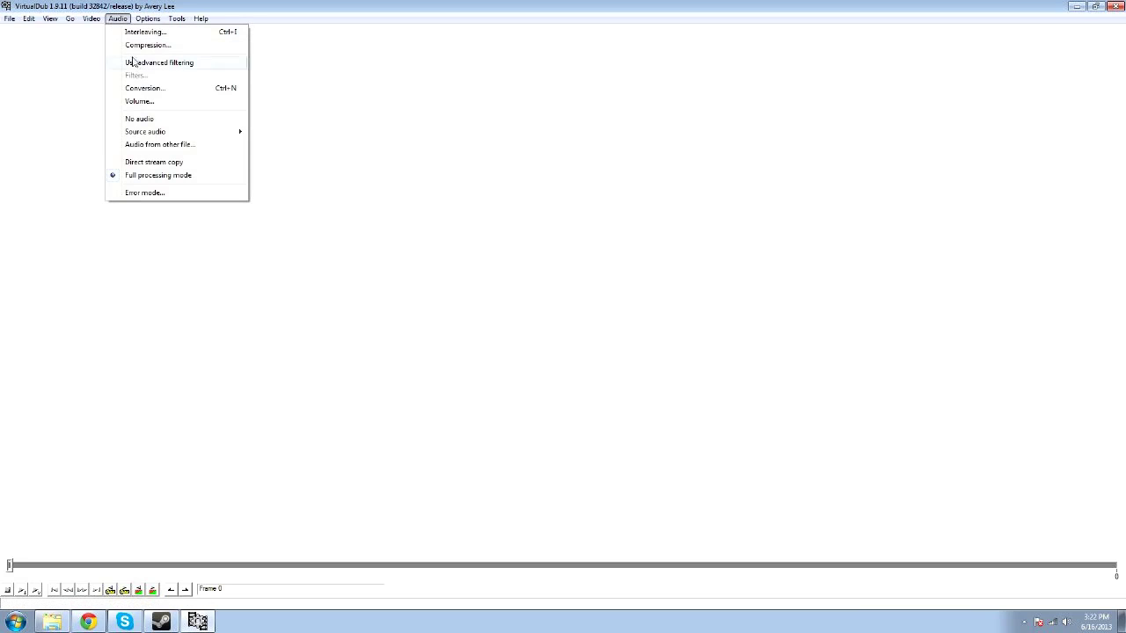
pyautogui.click(142, 45)
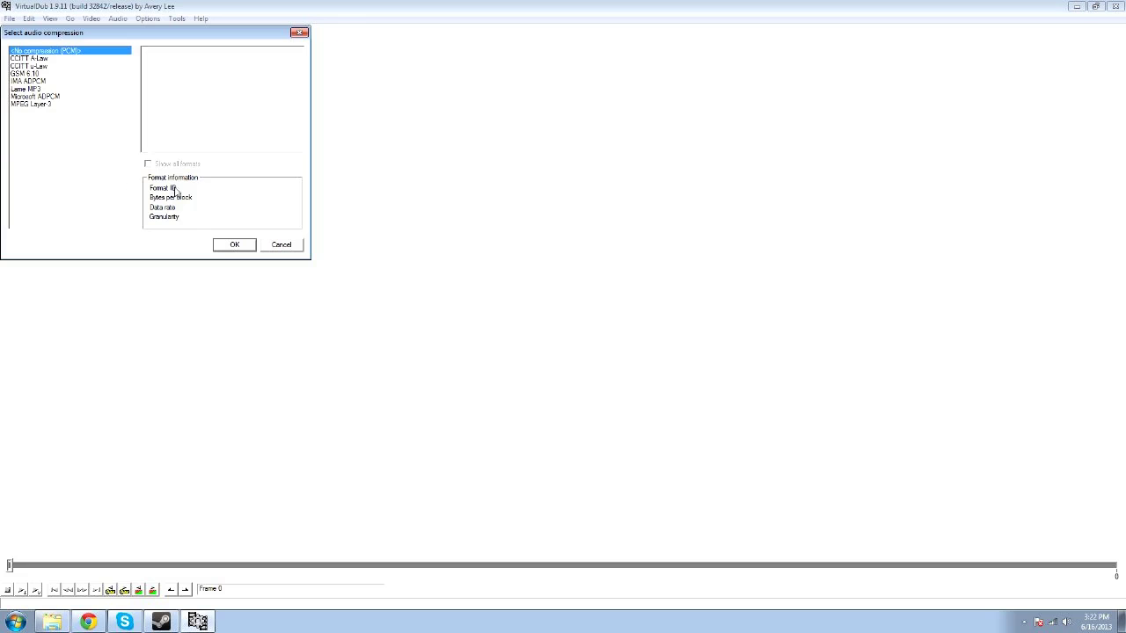
pyautogui.click(232, 245)
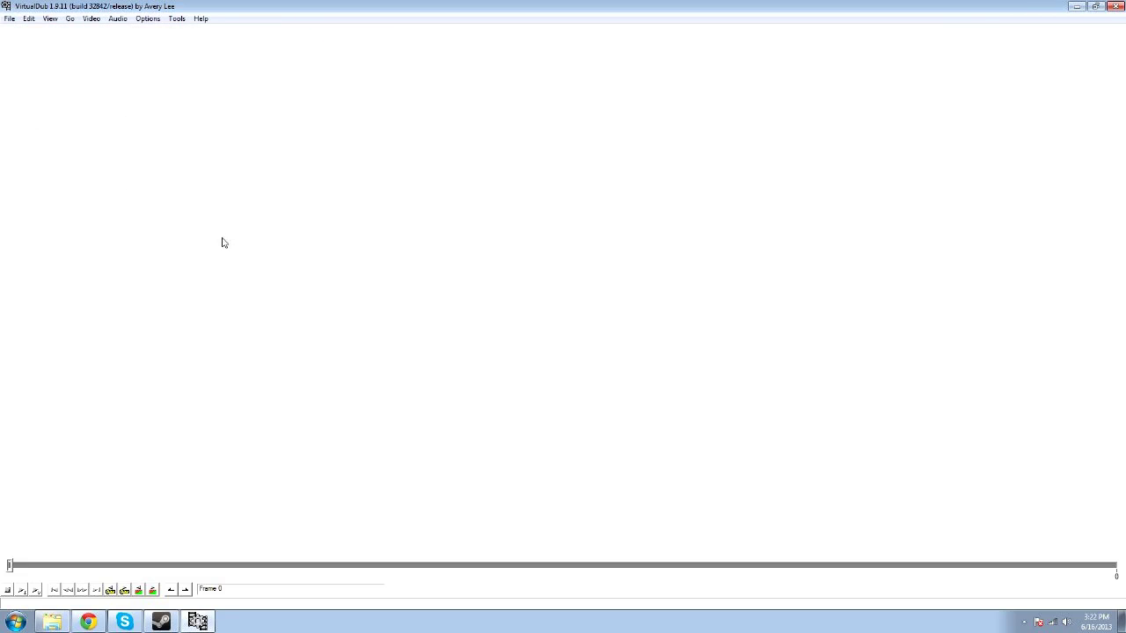
pyautogui.click(1113, 13)
# Restore Chrome and move from the x264vfw tab to the RareWares LAME codecs page
pyautogui.click(88, 621)
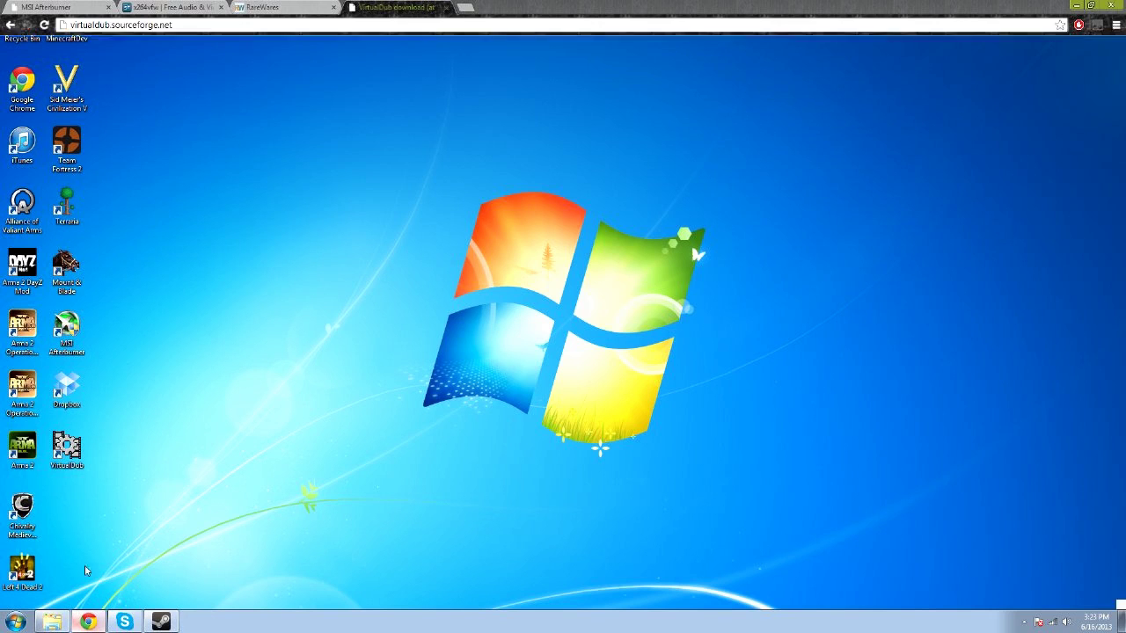
pyautogui.click(169, 8)
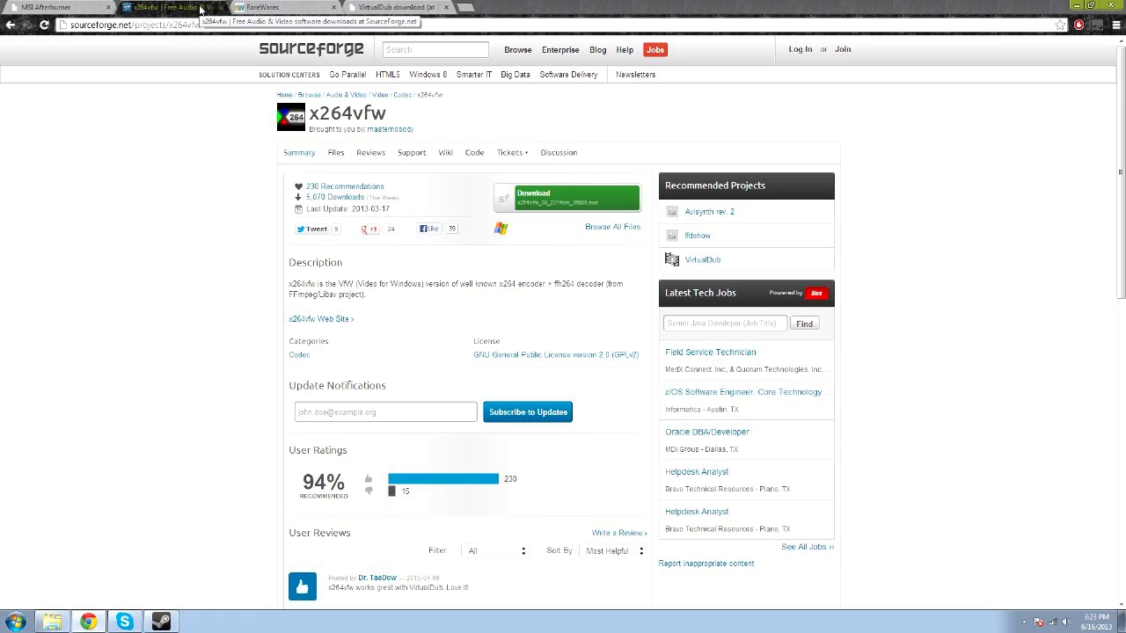
pyautogui.click(248, 7)
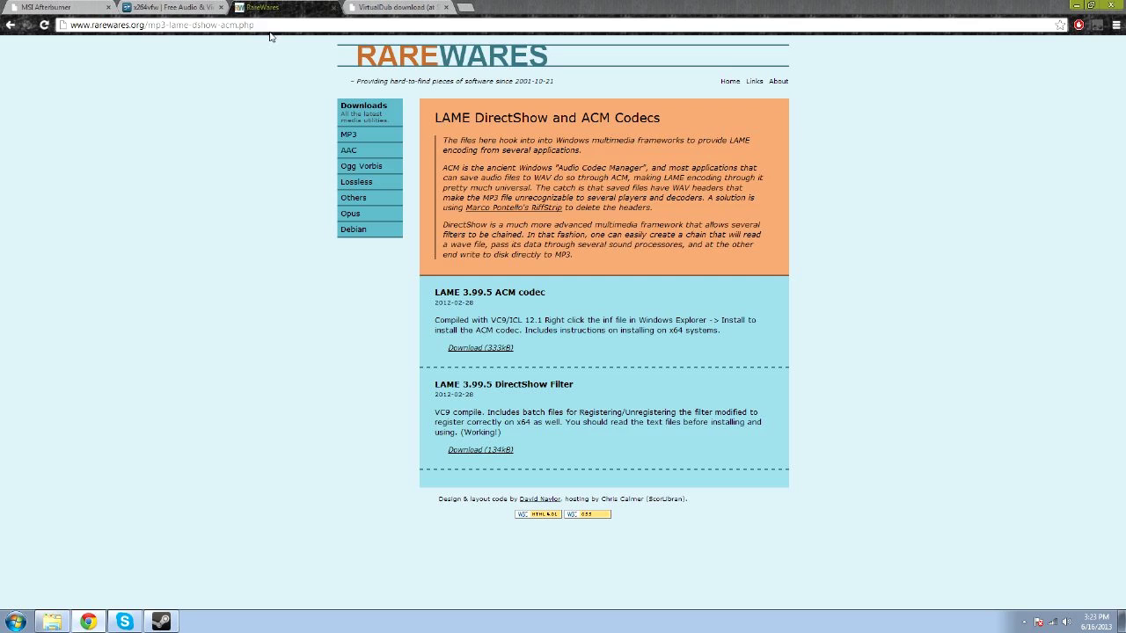
pyautogui.click(275, 29)
pyautogui.click(274, 29)
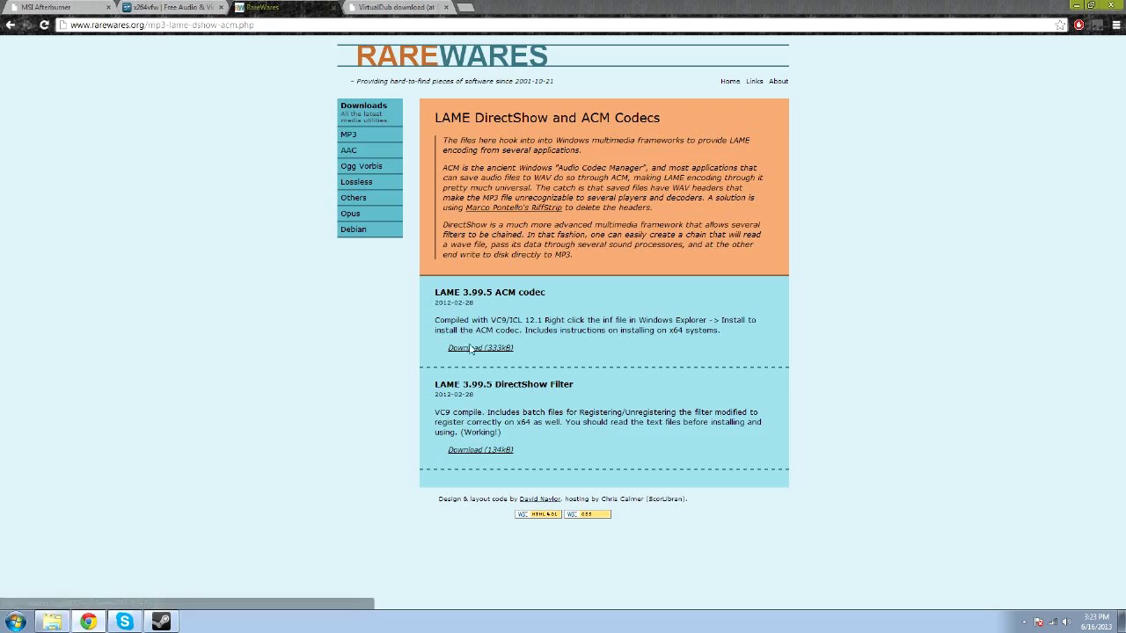
# In a new Explorer window, browse Downloads into the lameACM-3.99.4-20120130 folder
pyautogui.rightClick(52, 622)
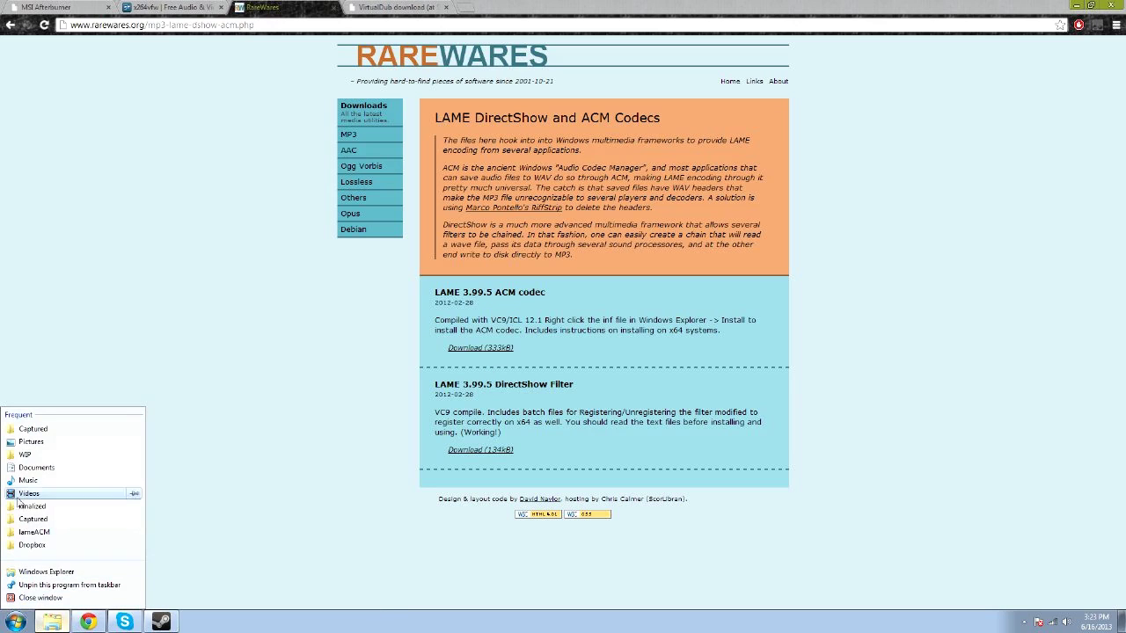
pyautogui.click(37, 572)
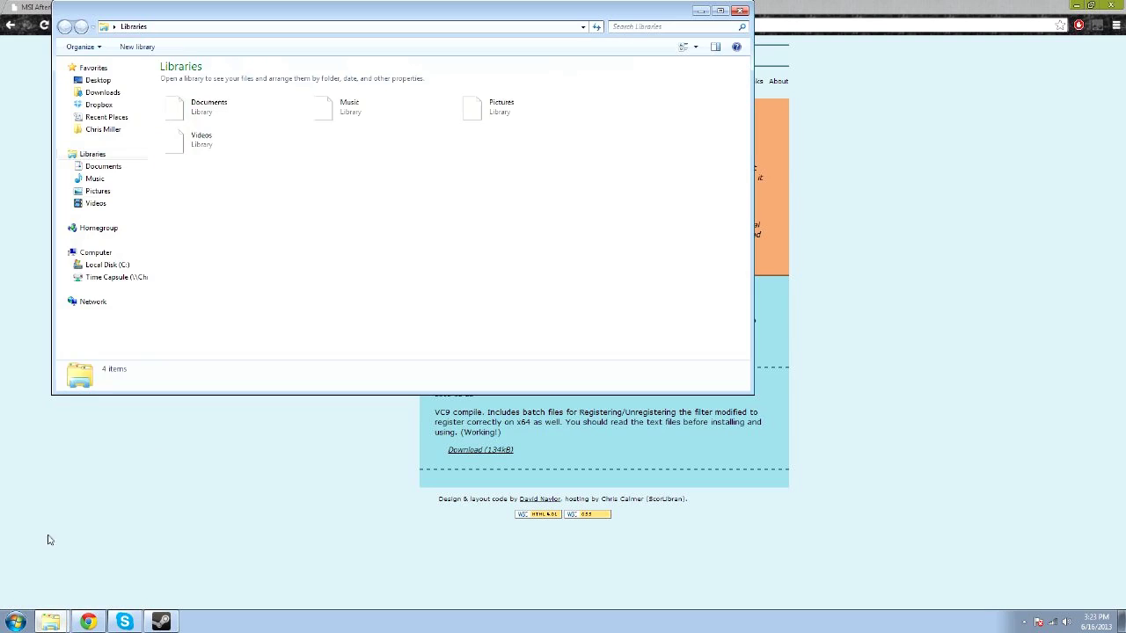
pyautogui.click(102, 265)
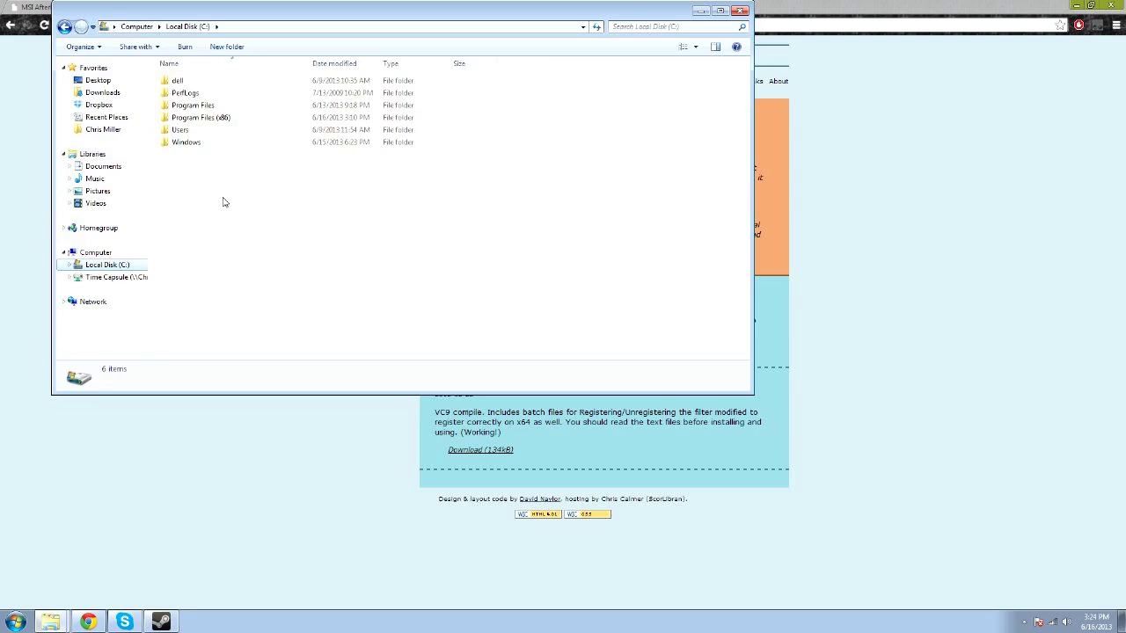
pyautogui.hotkey('alt', 'Left')
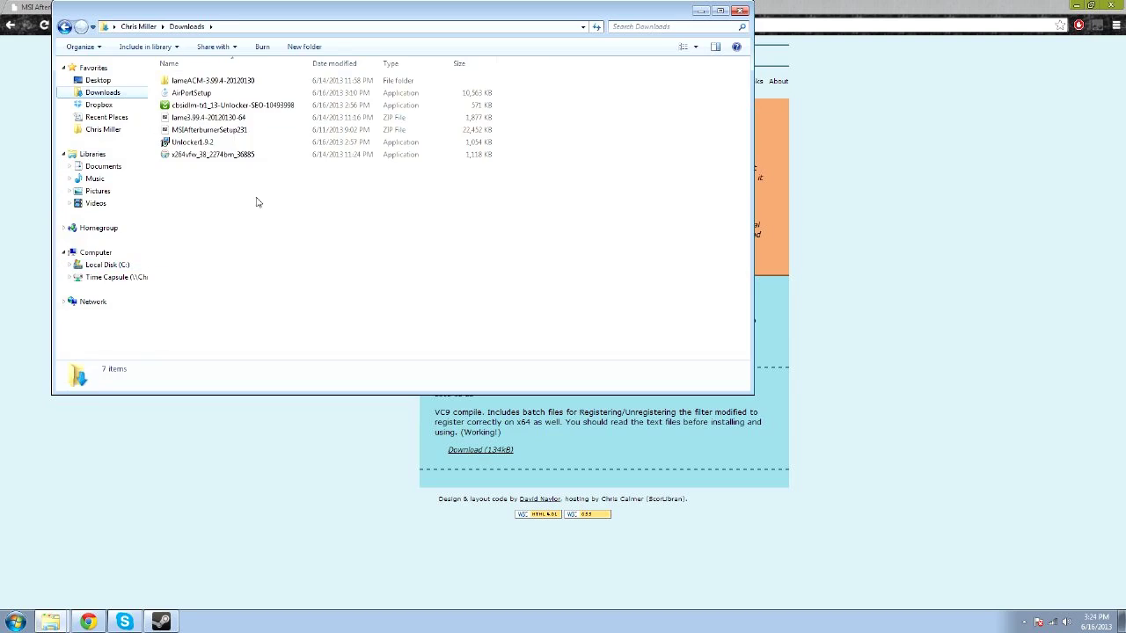
pyautogui.click(184, 120)
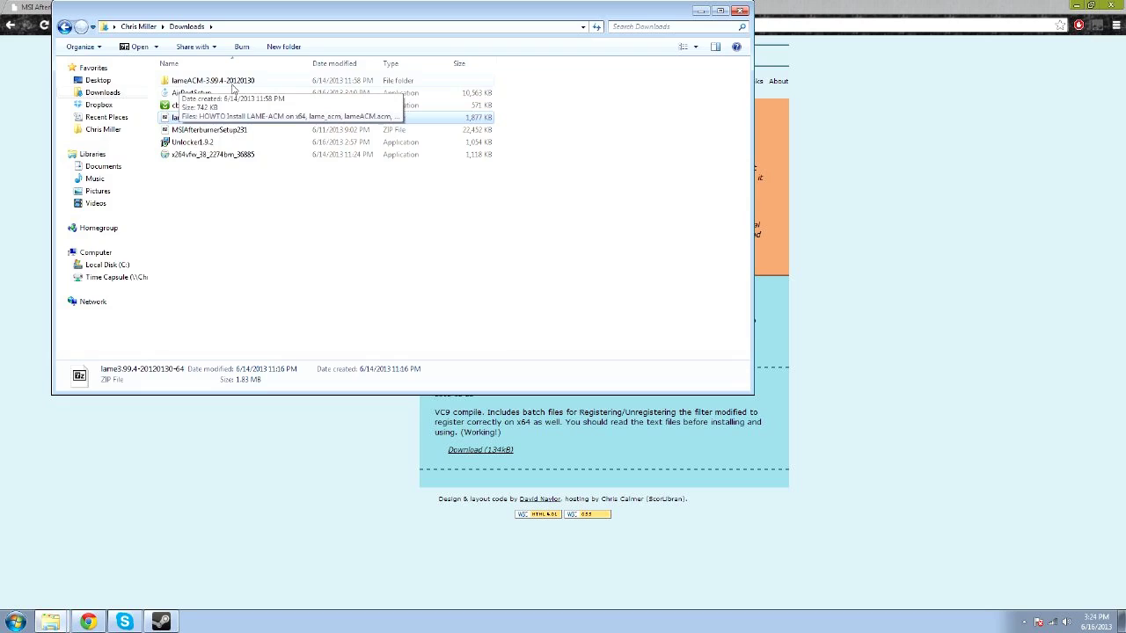
pyautogui.doubleClick(234, 86)
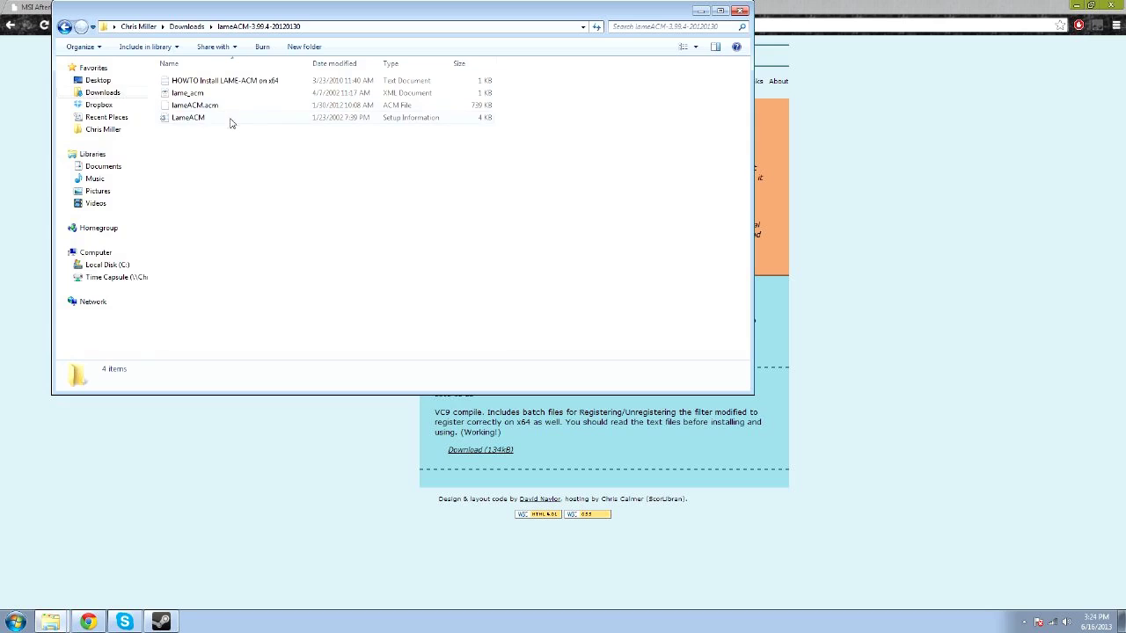
# Open the HOWTO Install LAME-ACM on x64 file in Notepad
pyautogui.moveTo(184, 158); pyautogui.dragTo(197, 121)
pyautogui.rightClick(172, 80)
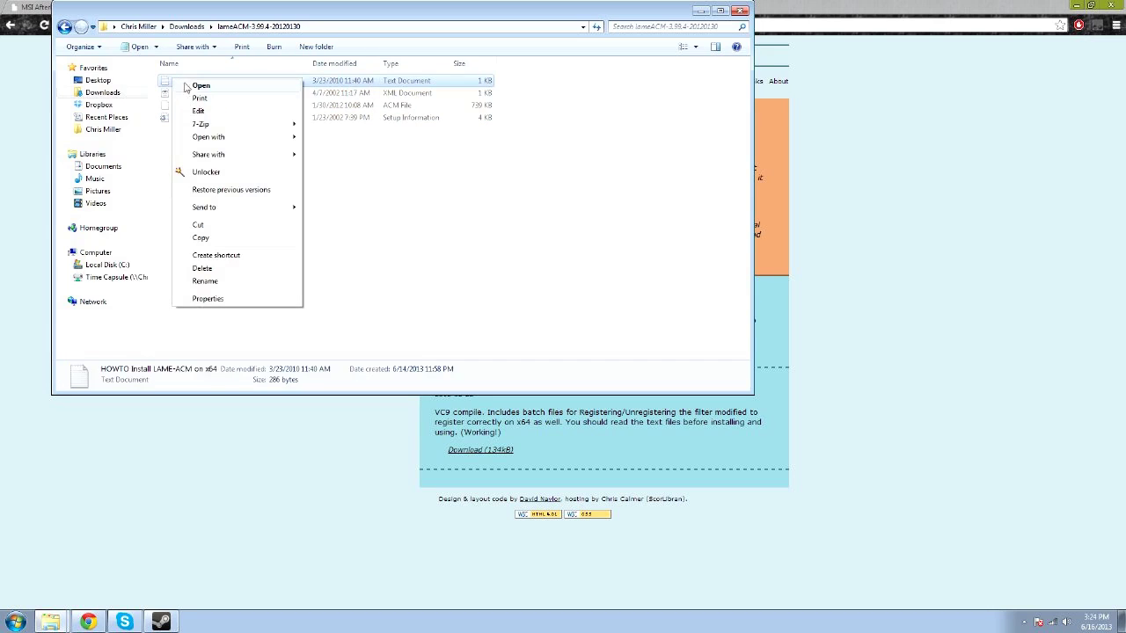
pyautogui.click(203, 87)
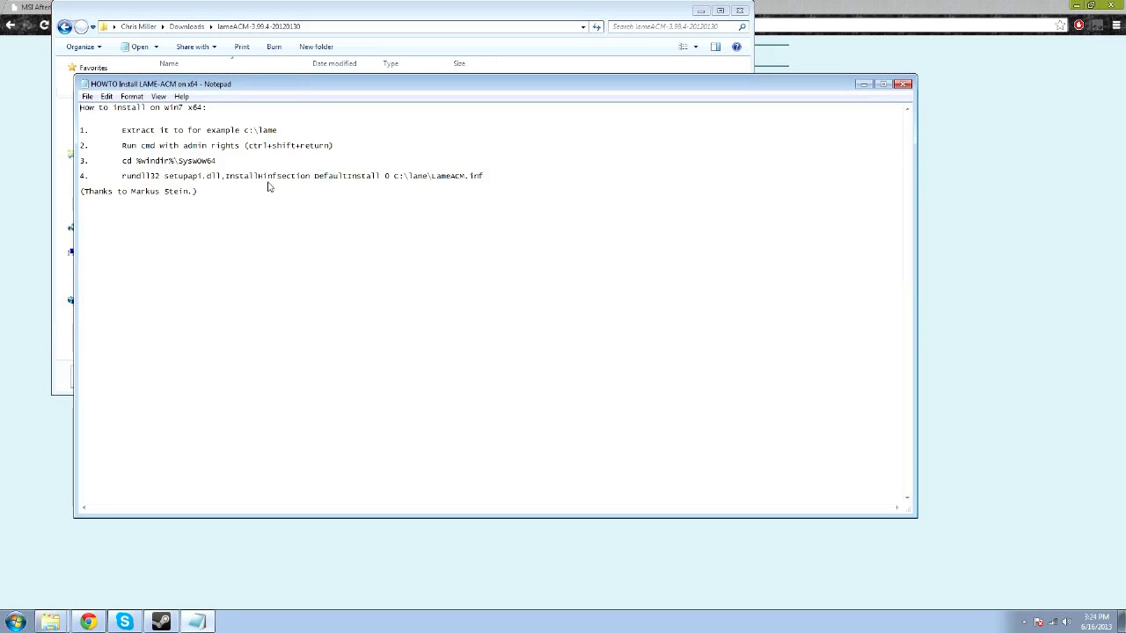
# Read through the HOWTO install instructions in Notepad
pyautogui.moveTo(280, 200); pyautogui.dragTo(183, 171)
pyautogui.click(83, 114)
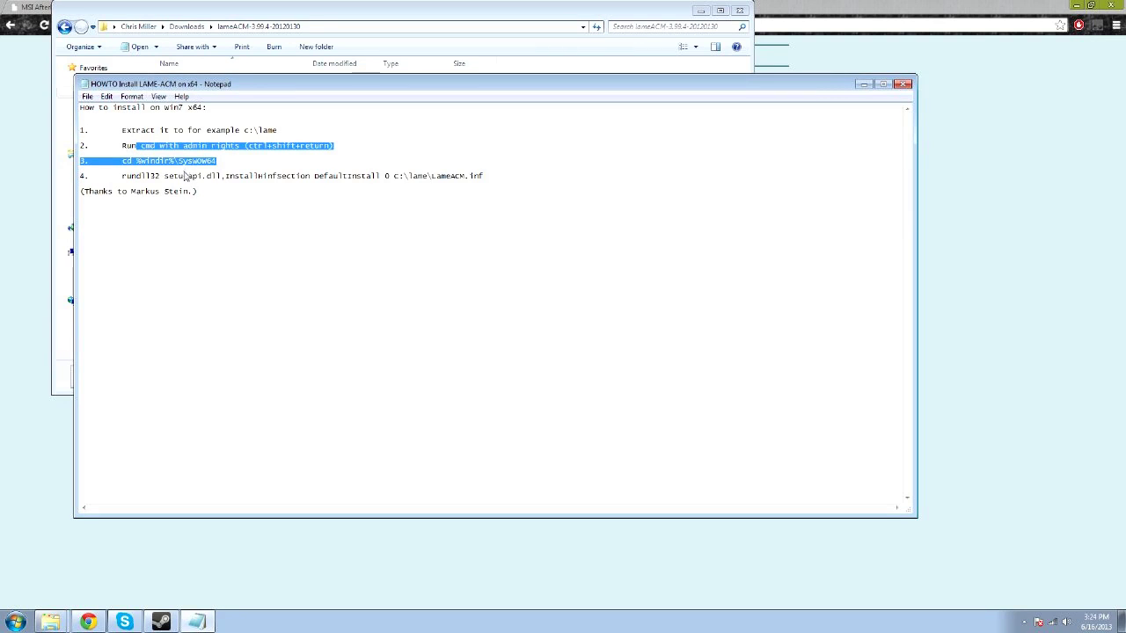
pyautogui.click(201, 208)
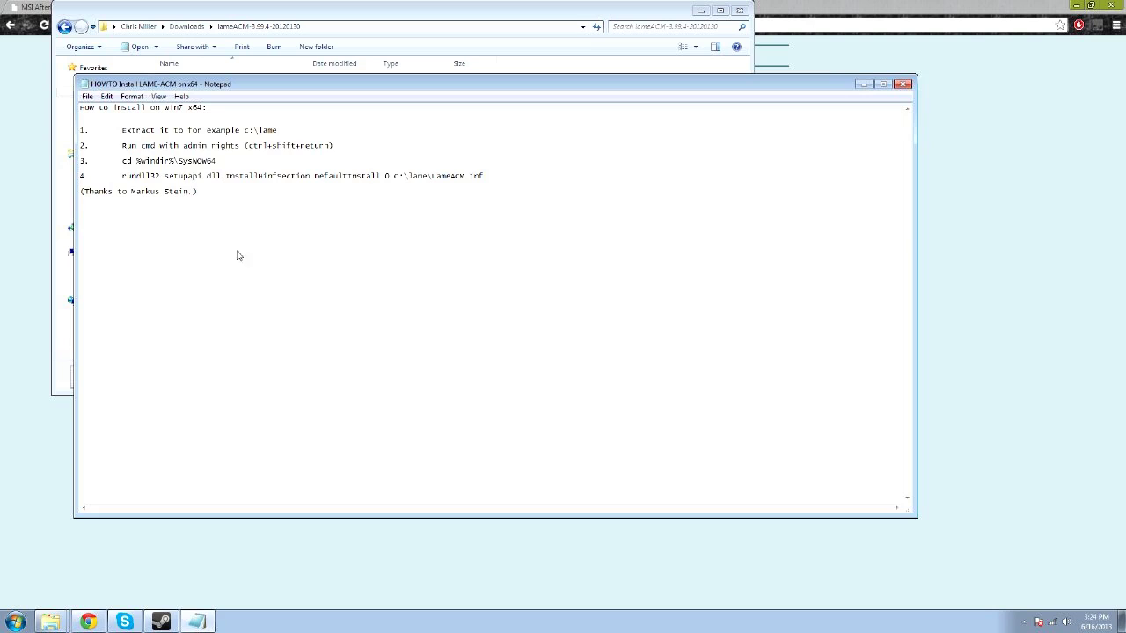
pyautogui.hotkey('ctrl', 'a')
pyautogui.click(149, 117)
# Run cmd as administrator and change directory to %windir%\syswow64
pyautogui.click(16, 622)
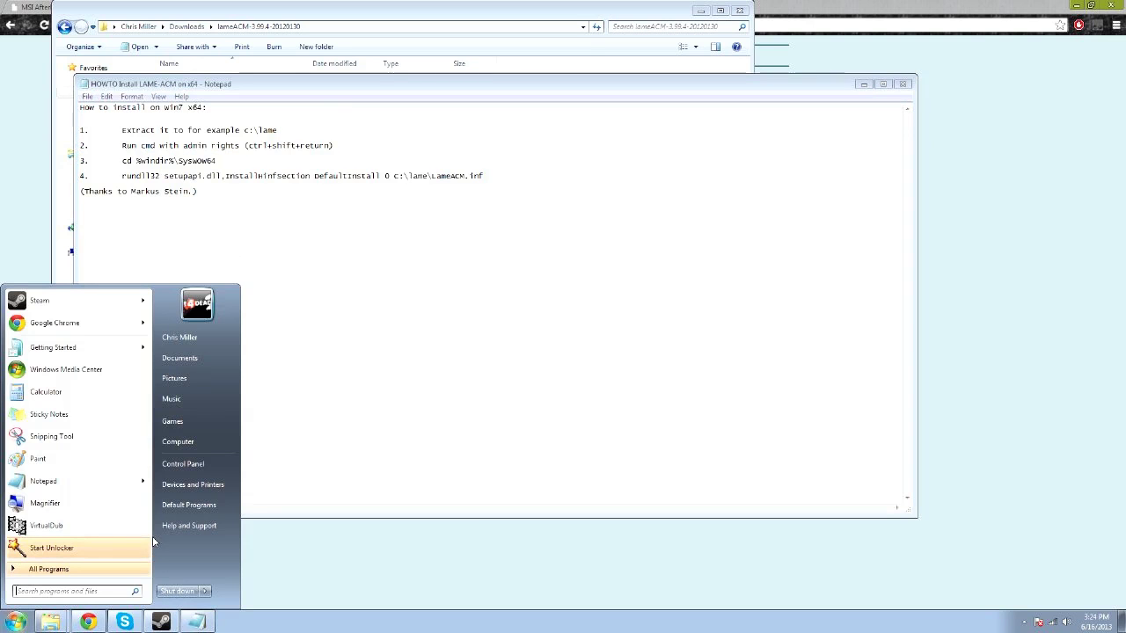
pyautogui.write('cmd')
pyautogui.hotkey('ctrl', 'shift', 'Return')
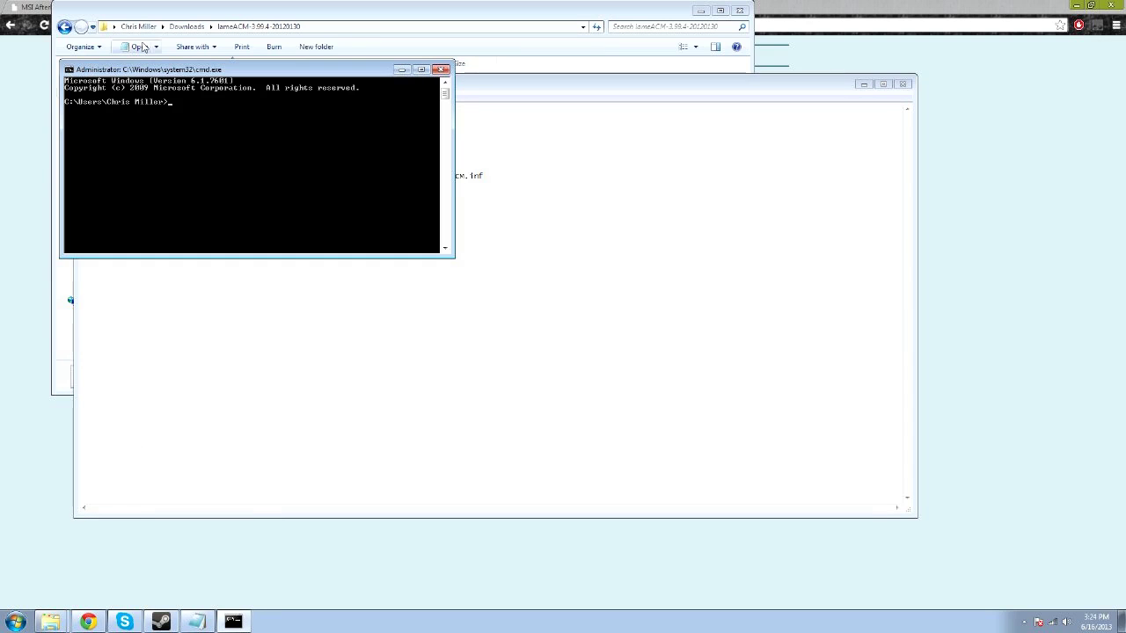
pyautogui.click(15, 621)
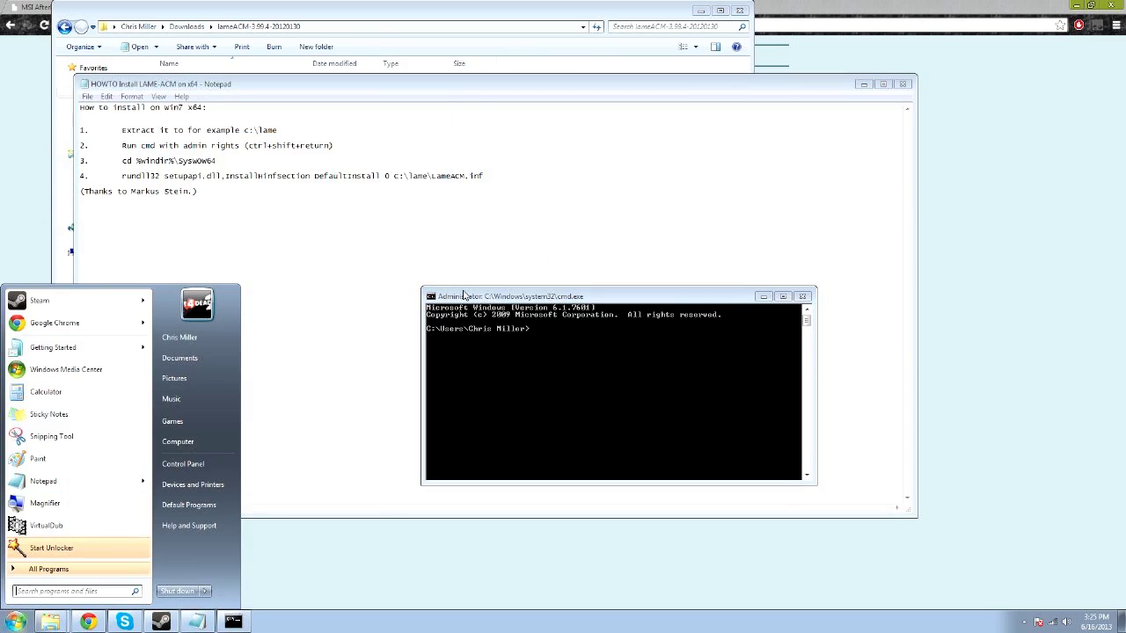
pyautogui.click(464, 295)
pyautogui.moveTo(465, 295); pyautogui.dragTo(461, 239)
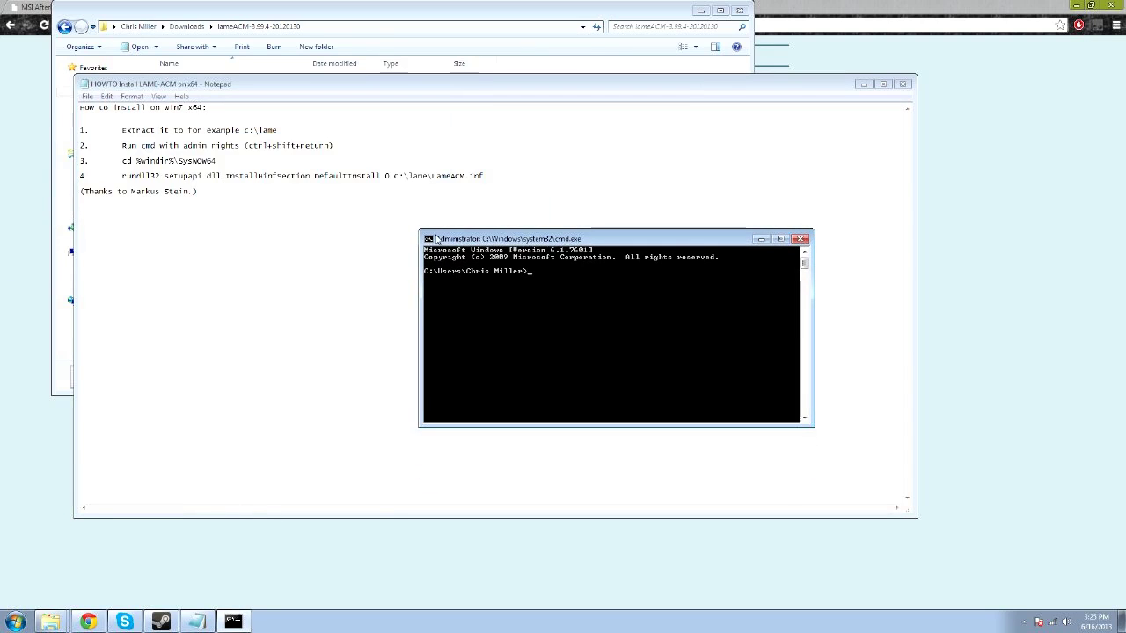
pyautogui.write('cd %windir%\\')
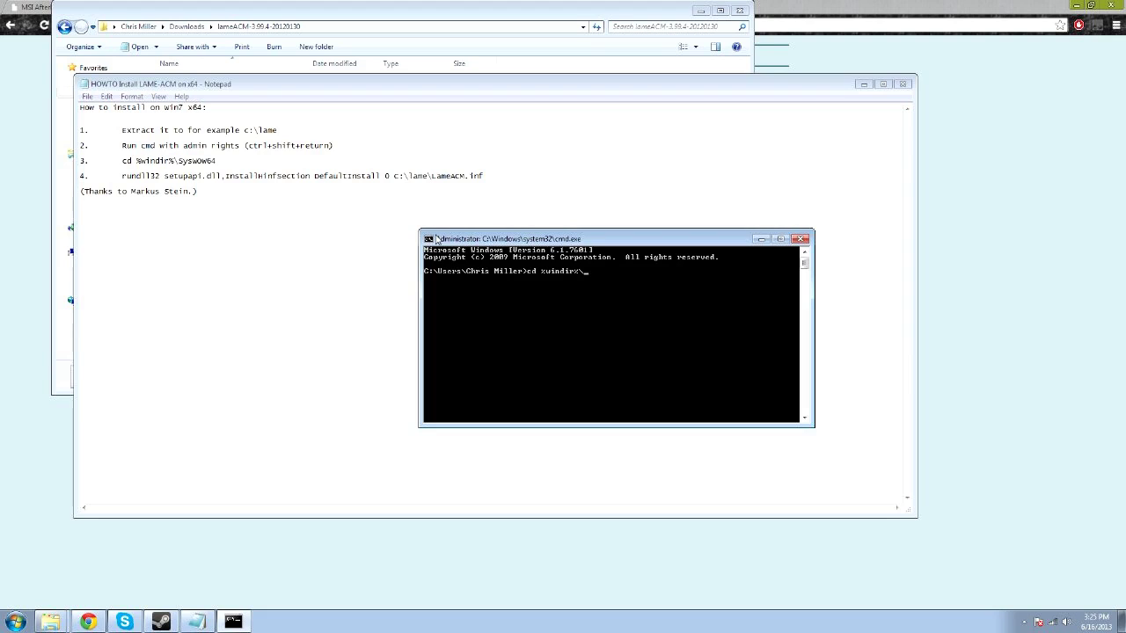
pyautogui.write('s')
pyautogui.write('yswow64')
pyautogui.press('Return')
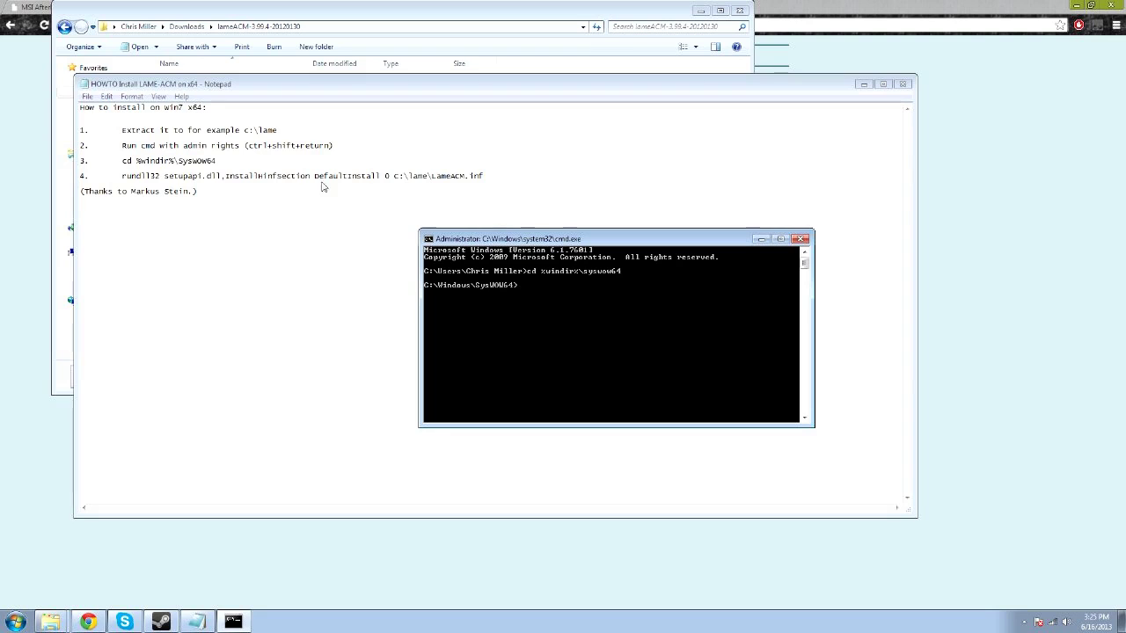
# Close the command prompt and check the lameACM folder's full path
pyautogui.click(801, 239)
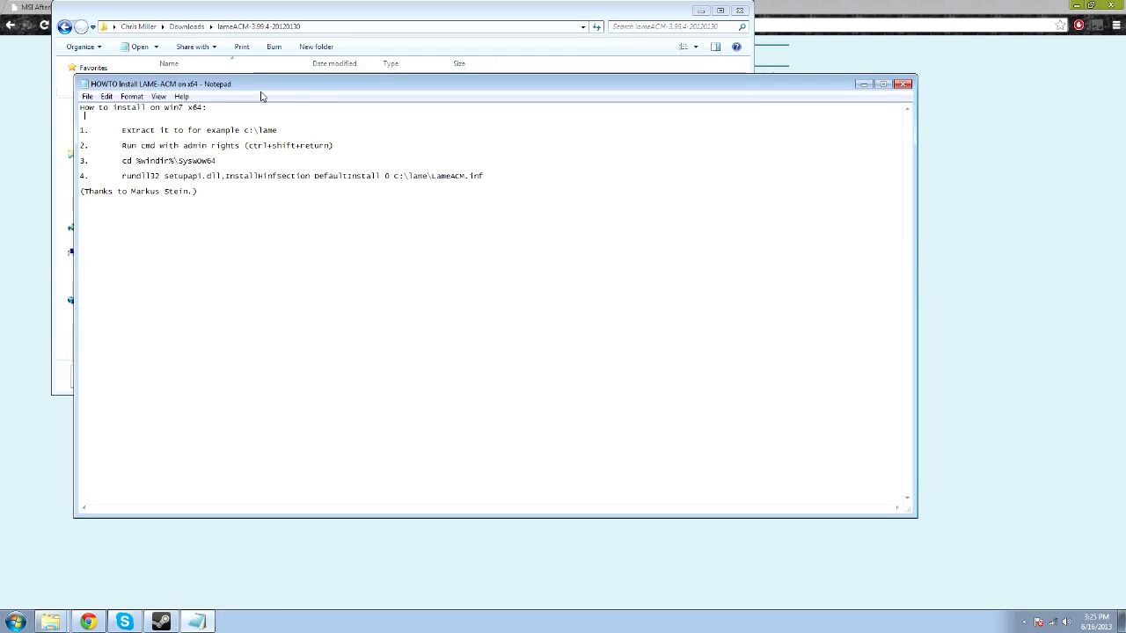
pyautogui.click(266, 12)
pyautogui.click(354, 30)
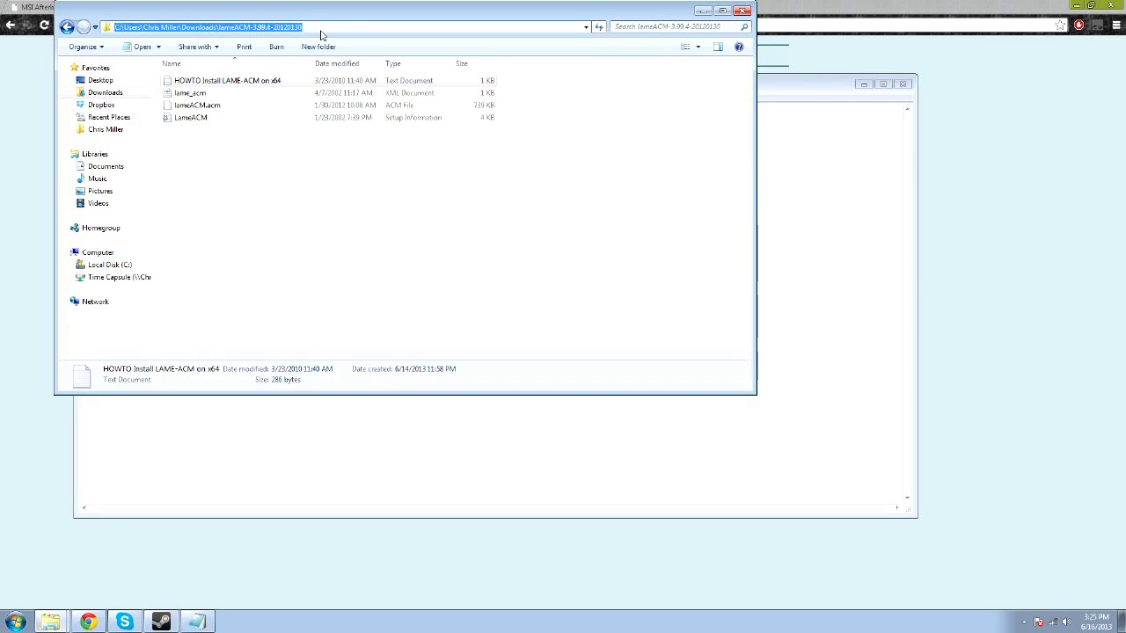
pyautogui.click(356, 154)
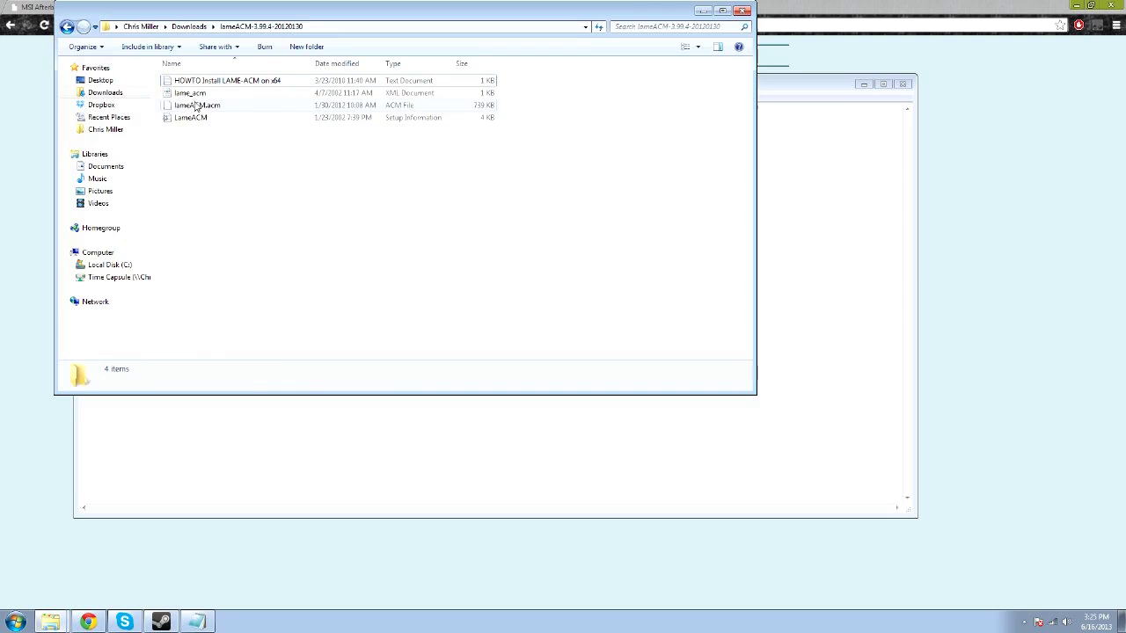
# Review line 4's rundll32 command with the c:\lame\LameACM.inf path
pyautogui.click(796, 278)
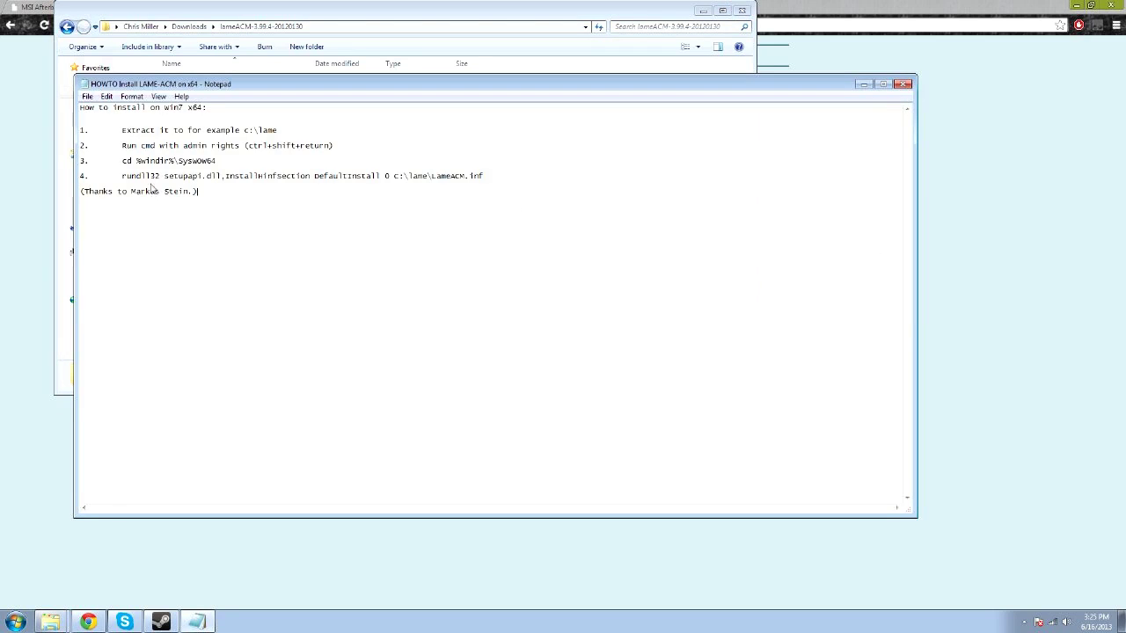
pyautogui.moveTo(123, 177); pyautogui.dragTo(483, 180)
pyautogui.click(397, 181)
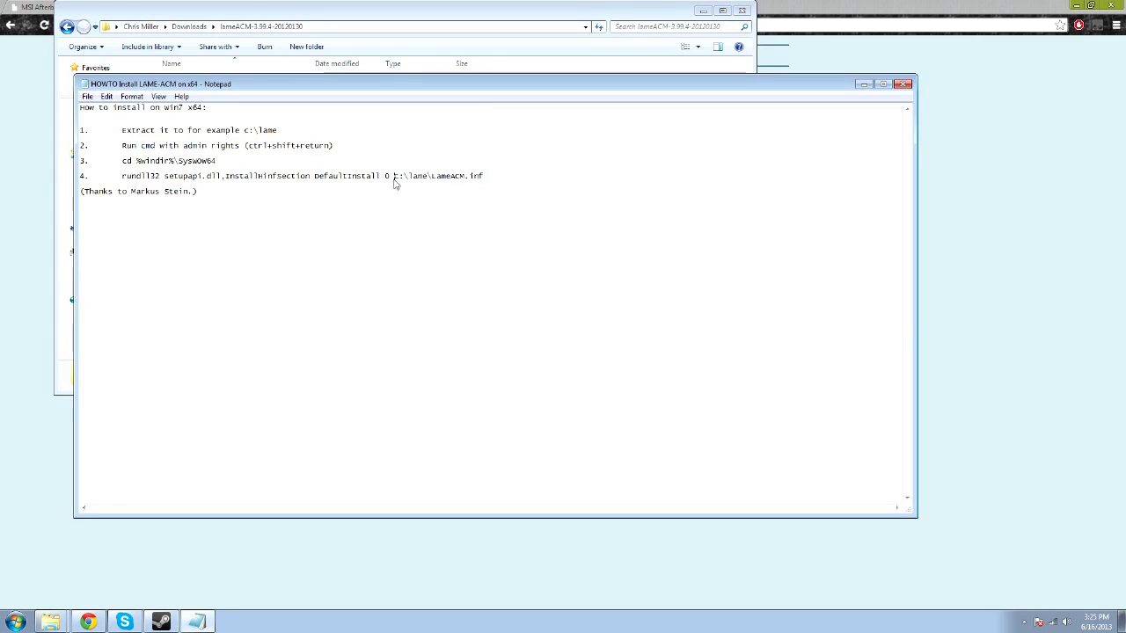
pyautogui.tripleClick(475, 175)
pyautogui.moveTo(489, 179); pyautogui.dragTo(397, 180)
pyautogui.click(427, 180)
# Close the install notes and folder window, leaving the desktop showing
pyautogui.click(903, 85)
pyautogui.click(728, 10)
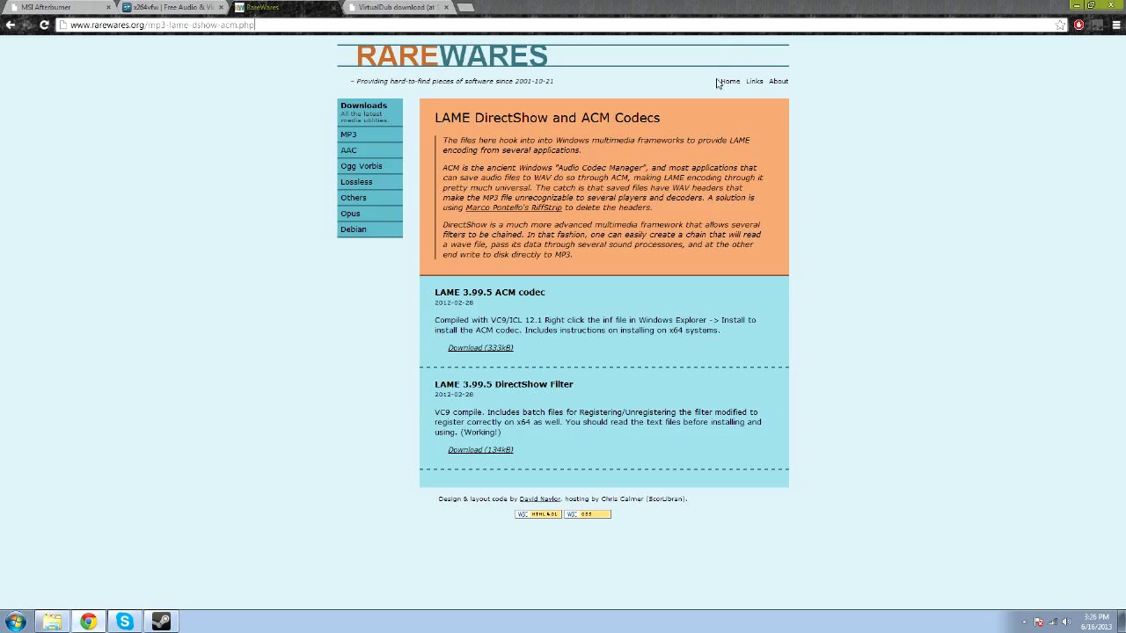
pyautogui.click(1095, 622)
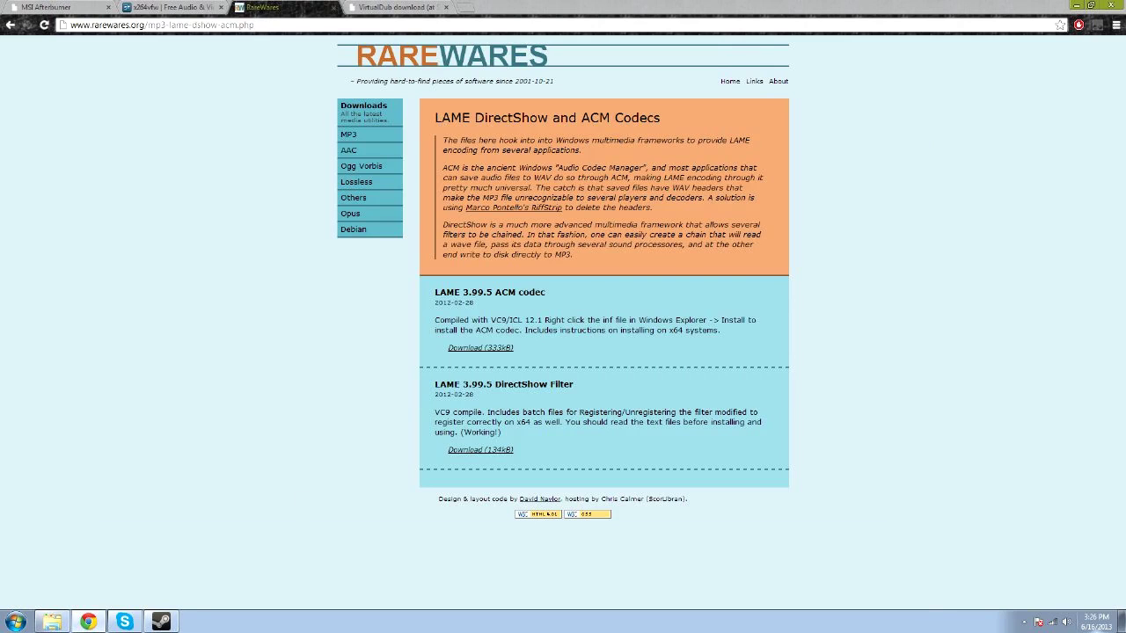
pyautogui.click(1121, 622)
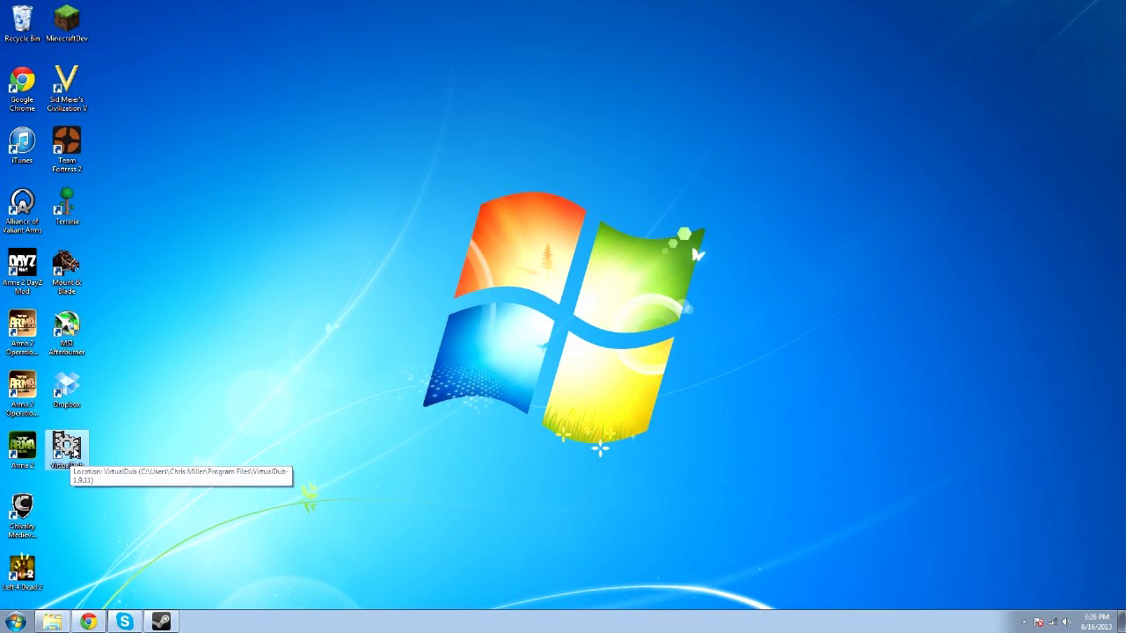
# Launch VirtualDub and open the Captured folder holding the two desktop clips
pyautogui.doubleClick(75, 453)
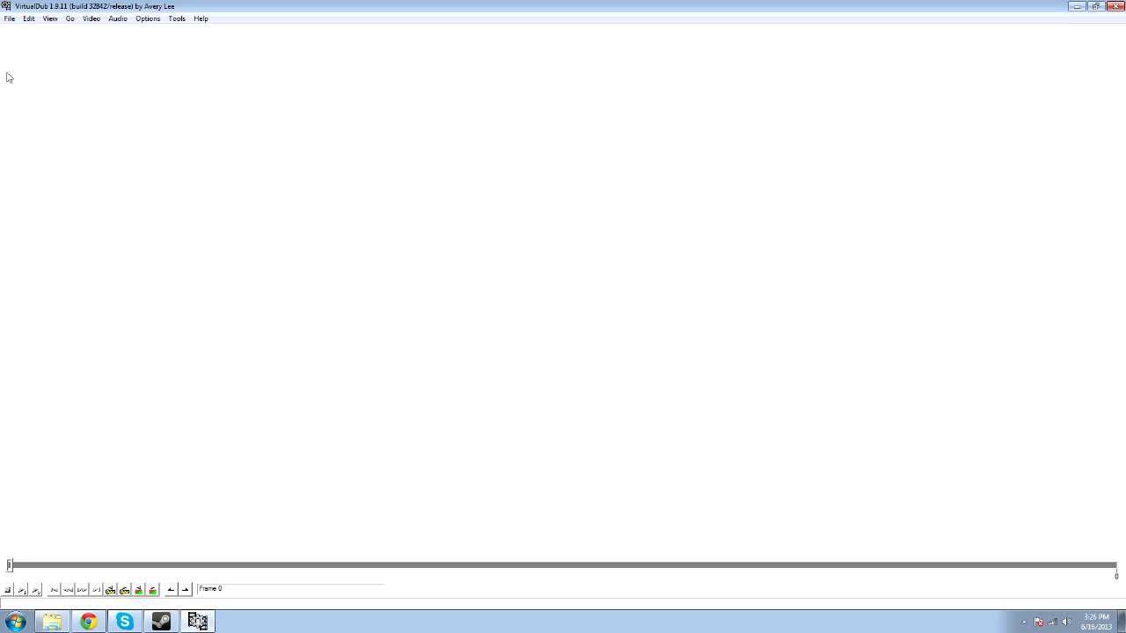
pyautogui.click(52, 622)
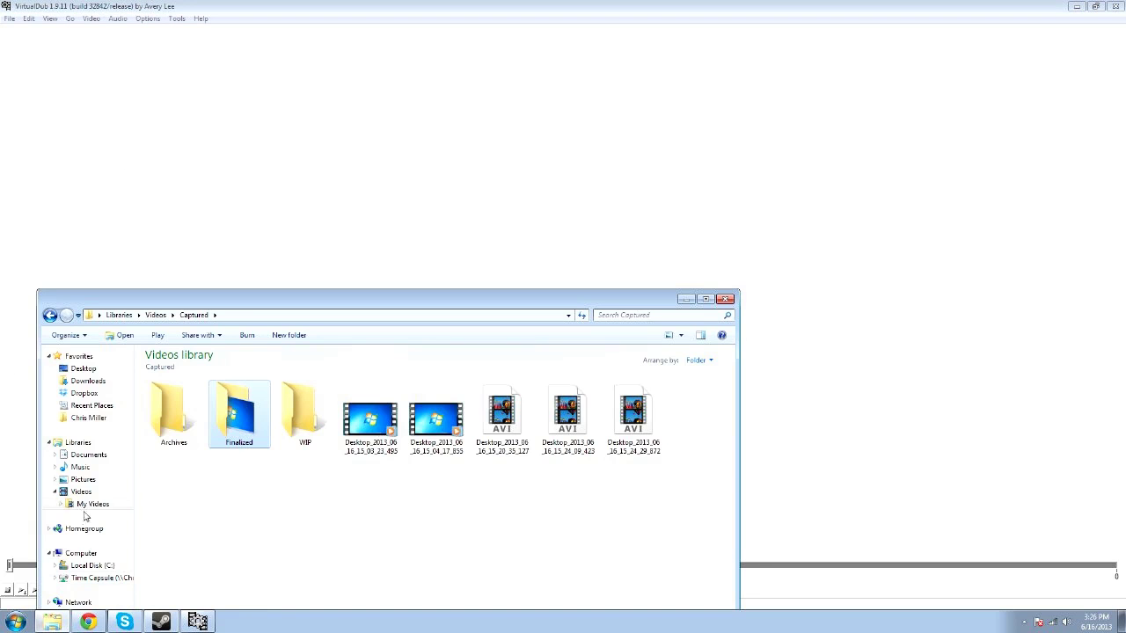
pyautogui.moveTo(273, 297); pyautogui.dragTo(295, 92)
pyautogui.moveTo(477, 297); pyautogui.dragTo(386, 194)
pyautogui.moveTo(475, 324); pyautogui.dragTo(362, 176)
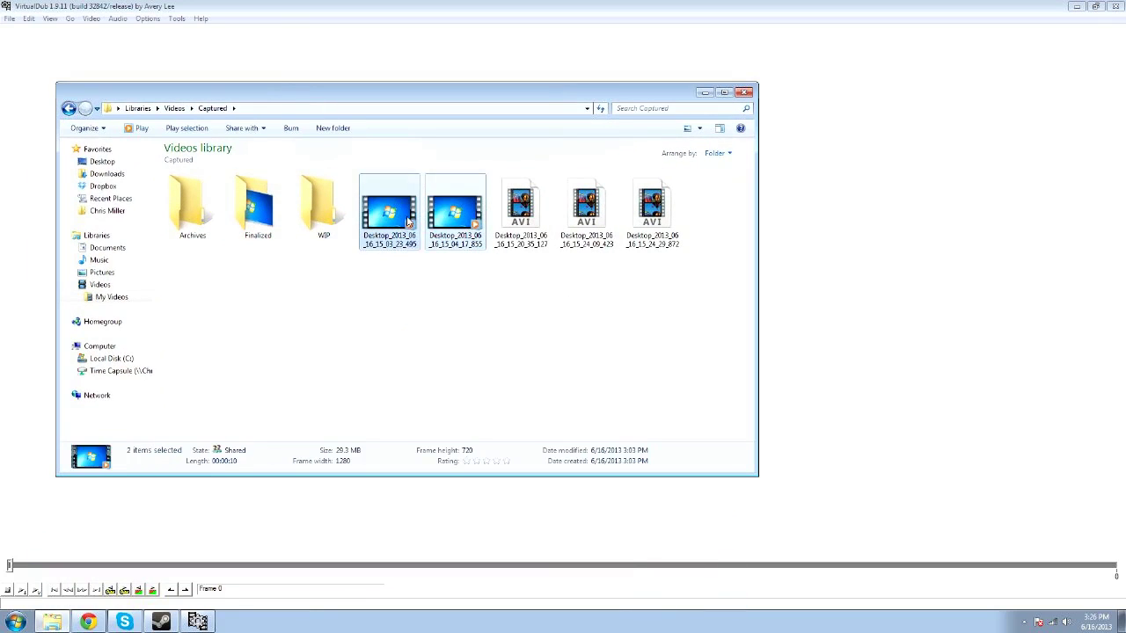
pyautogui.moveTo(424, 296); pyautogui.dragTo(402, 233)
pyautogui.click(395, 281)
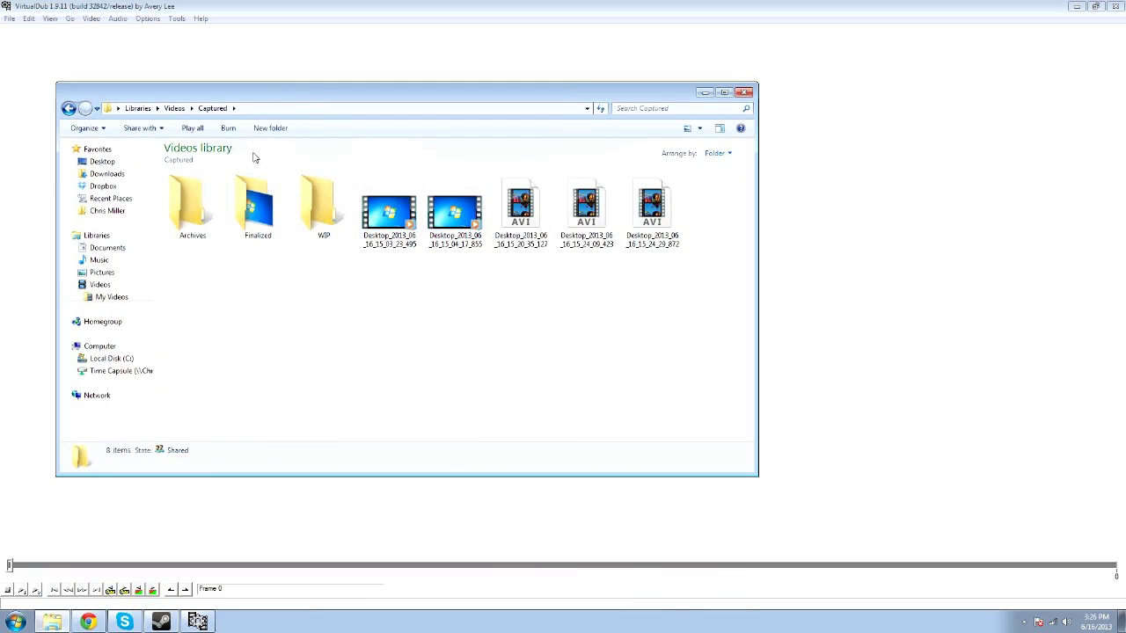
# Create a Demo folder in Captured and move both Desktop_2013 clips into it
pyautogui.click(270, 128)
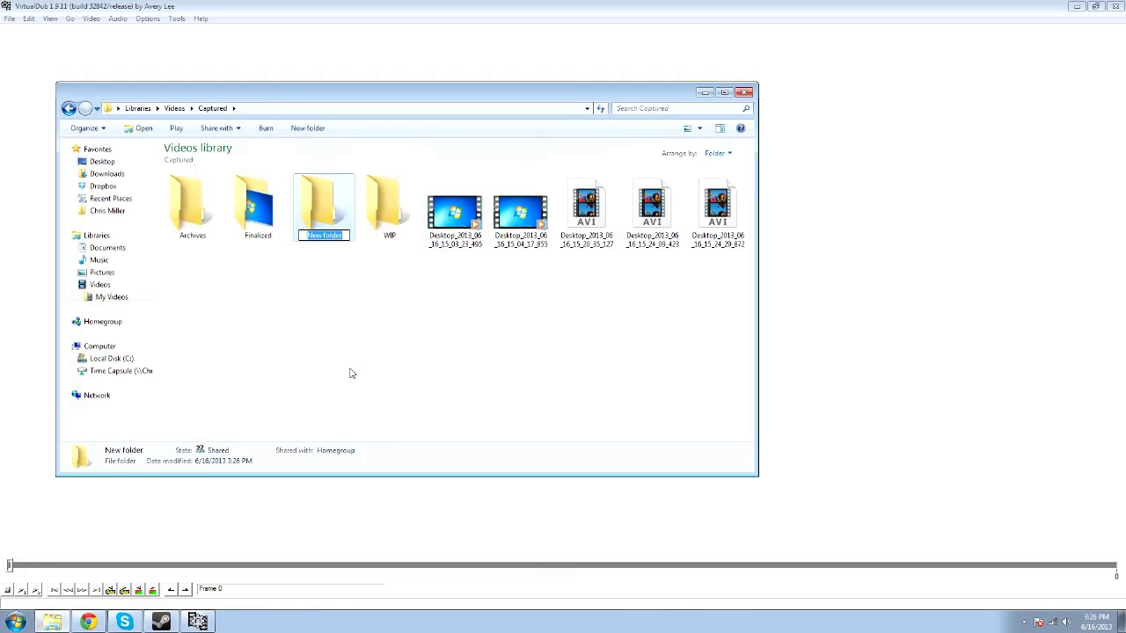
pyautogui.write('Demo')
pyautogui.click(381, 357)
pyautogui.moveTo(549, 292); pyautogui.dragTo(426, 201)
pyautogui.moveTo(493, 206); pyautogui.dragTo(253, 222)
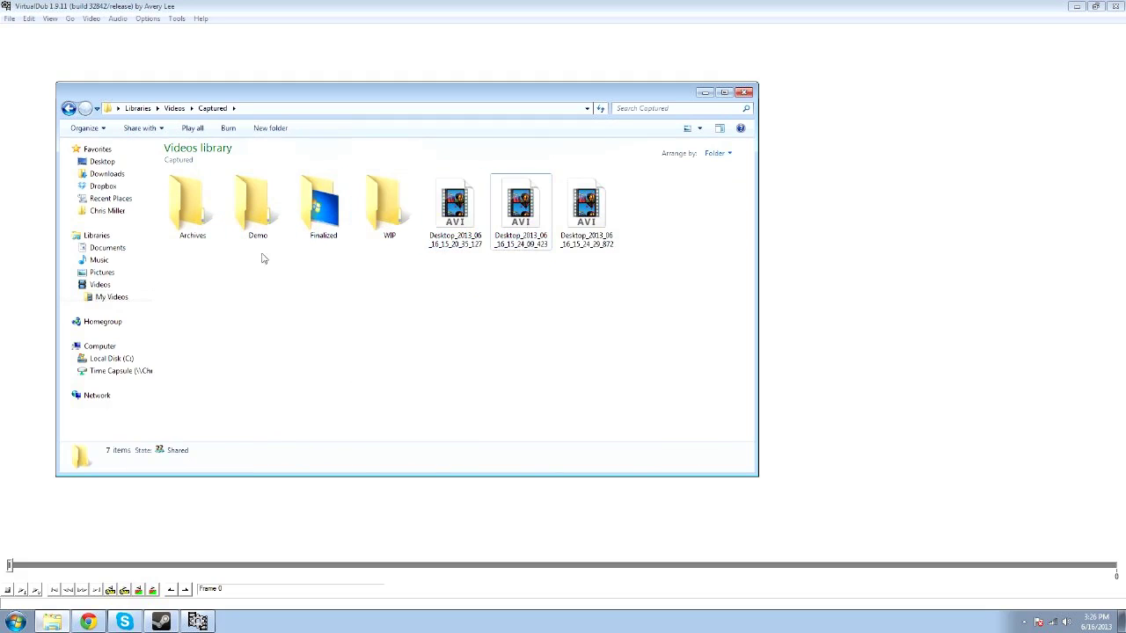
# Check both clips' details inside the Demo folder, then minimise Explorer
pyautogui.doubleClick(260, 235)
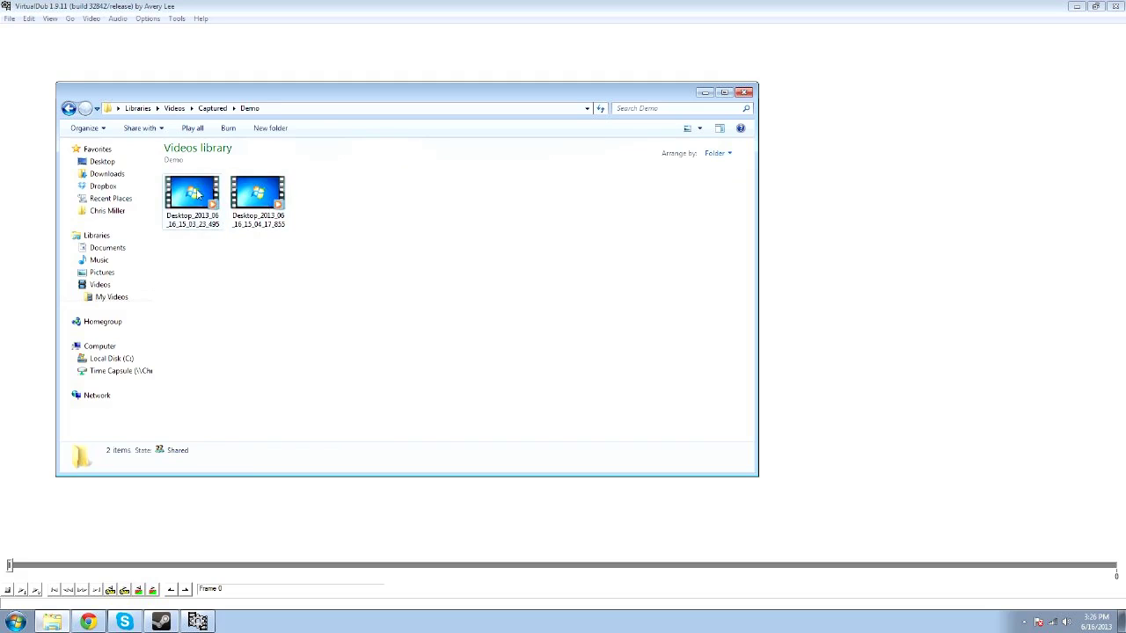
pyautogui.click(195, 194)
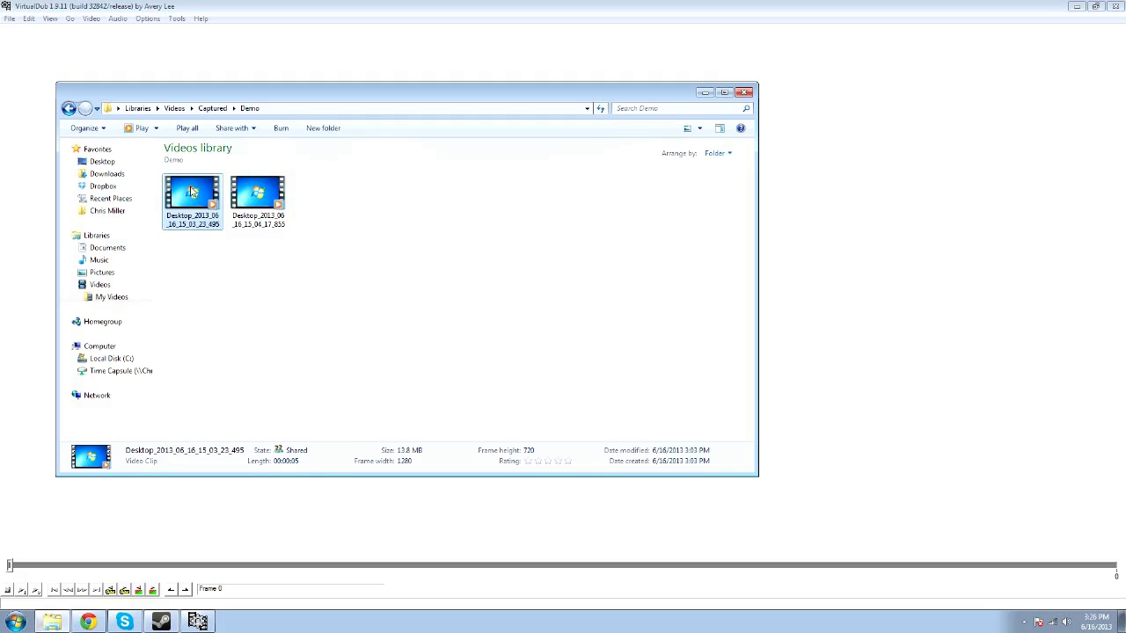
pyautogui.click(240, 204)
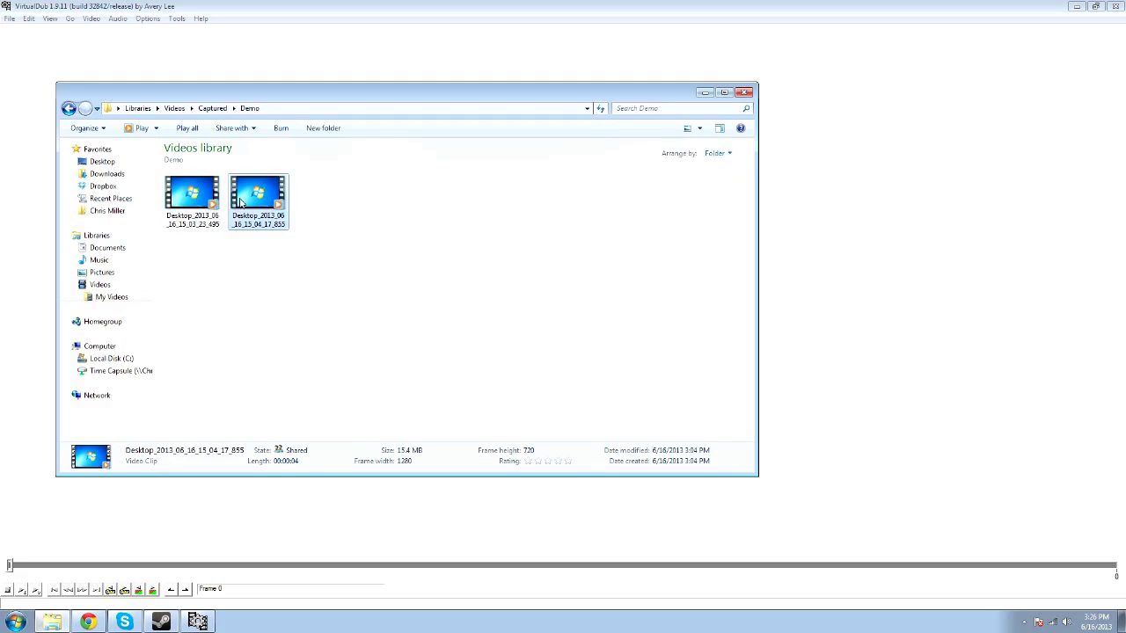
pyautogui.click(706, 93)
# Open Desktop_2013_06_16_15_03_23_495.avi from Videos\Captured\Demo as a 177-frame video
pyautogui.click(10, 18)
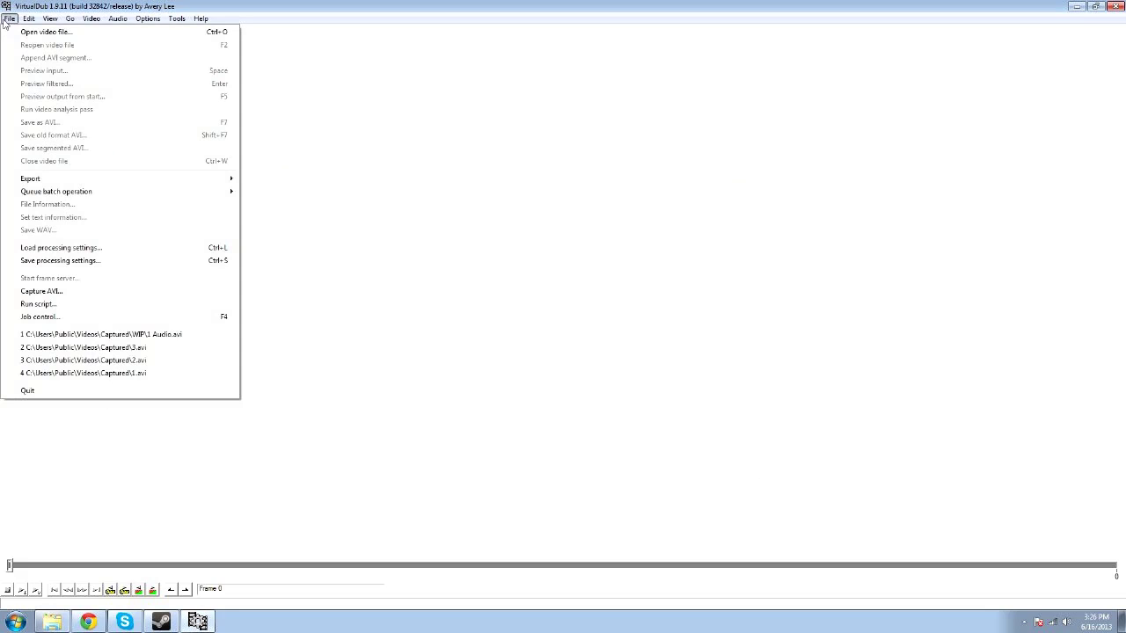
pyautogui.click(44, 32)
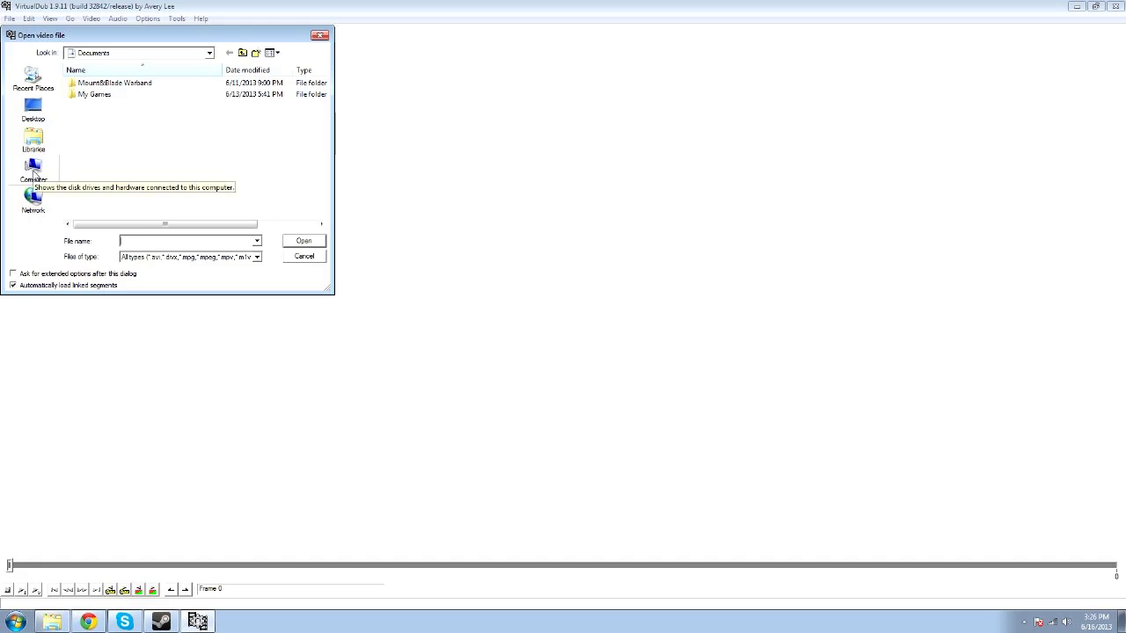
pyautogui.click(35, 141)
pyautogui.doubleClick(213, 107)
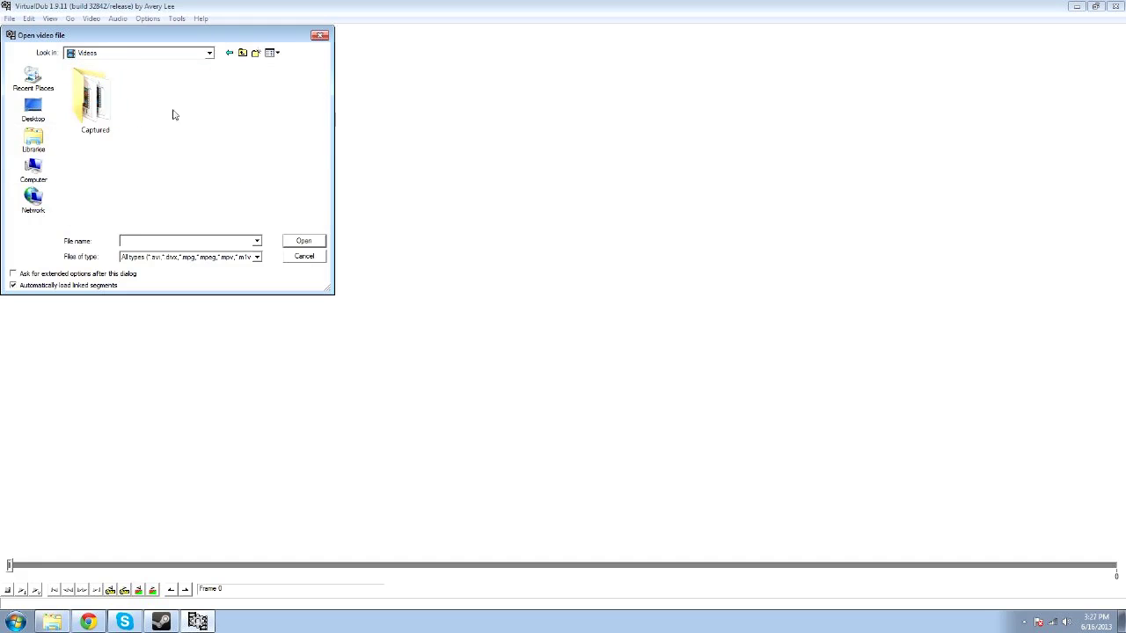
pyautogui.doubleClick(95, 97)
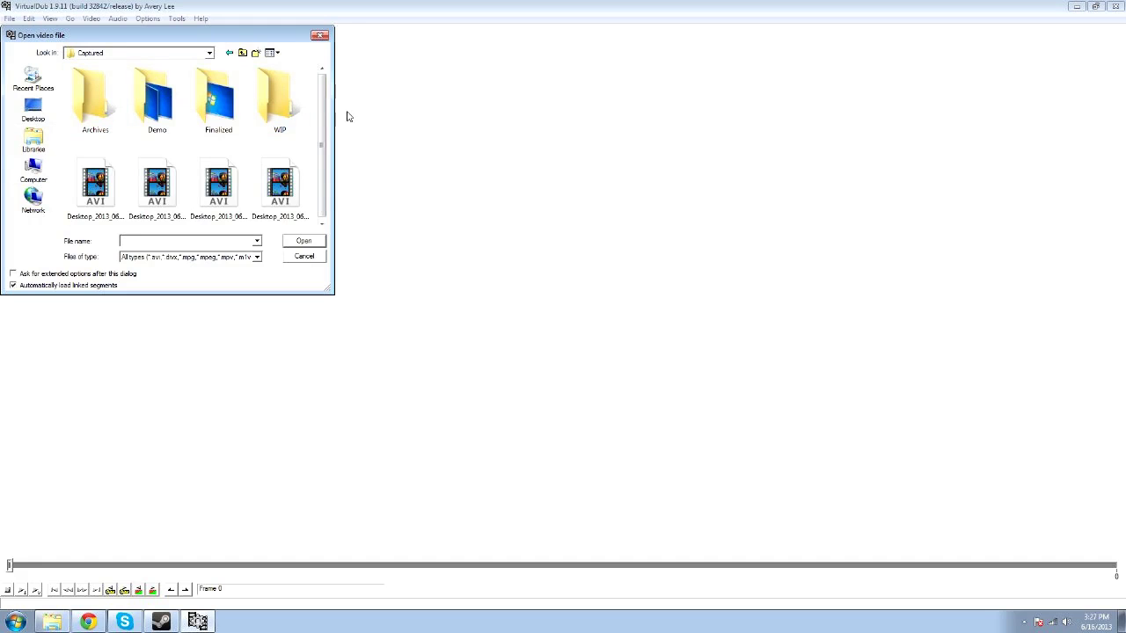
pyautogui.doubleClick(170, 105)
pyautogui.click(112, 102)
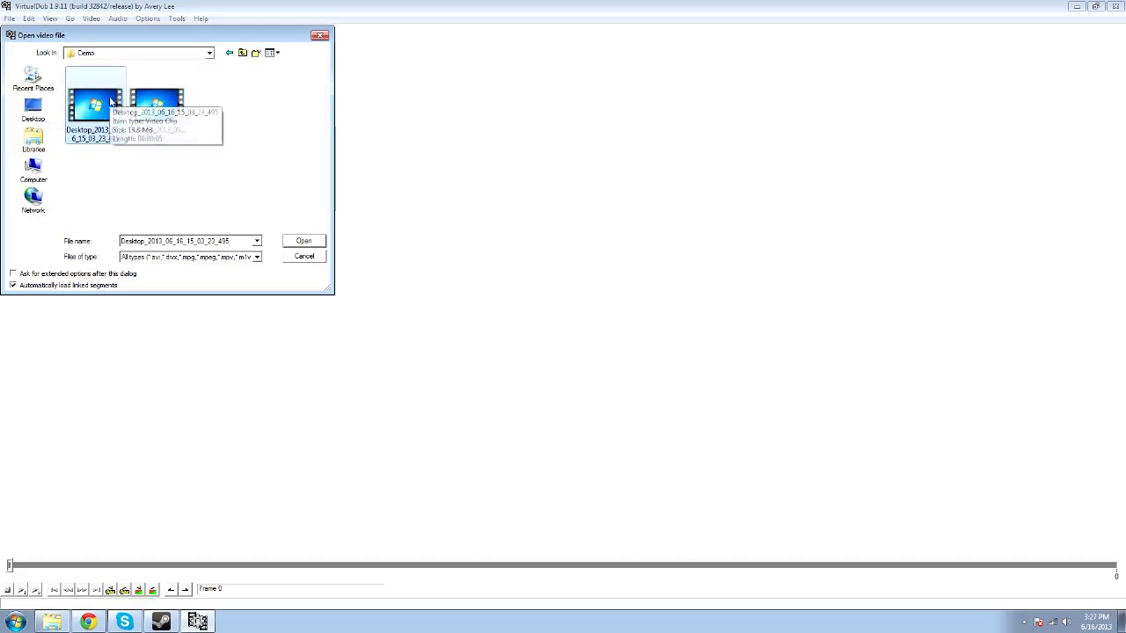
pyautogui.click(322, 244)
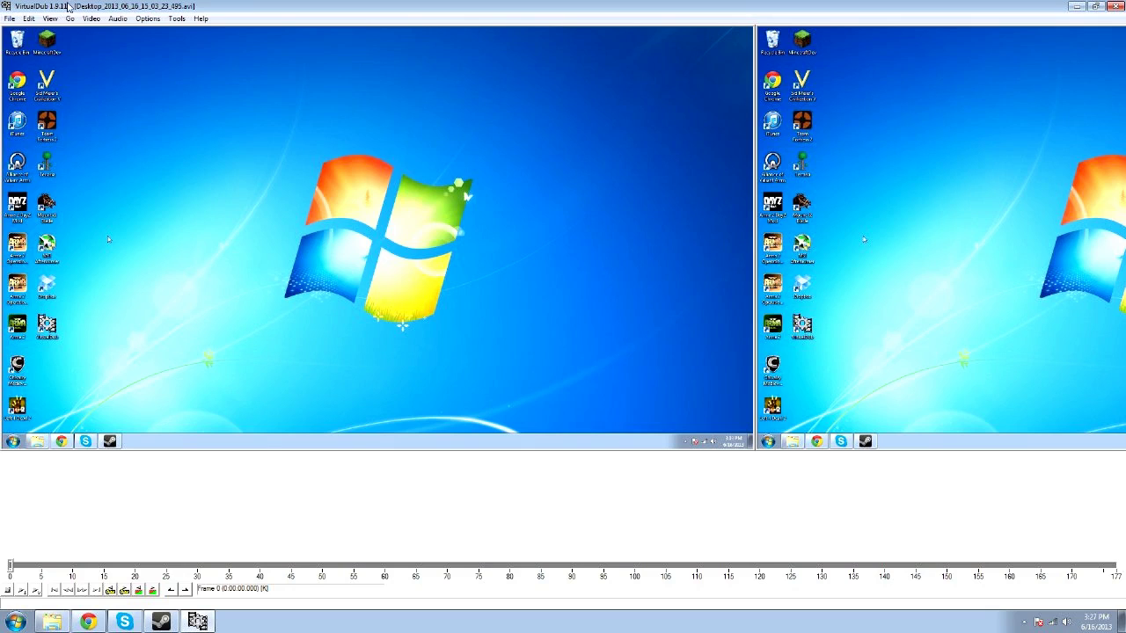
pyautogui.click(10, 19)
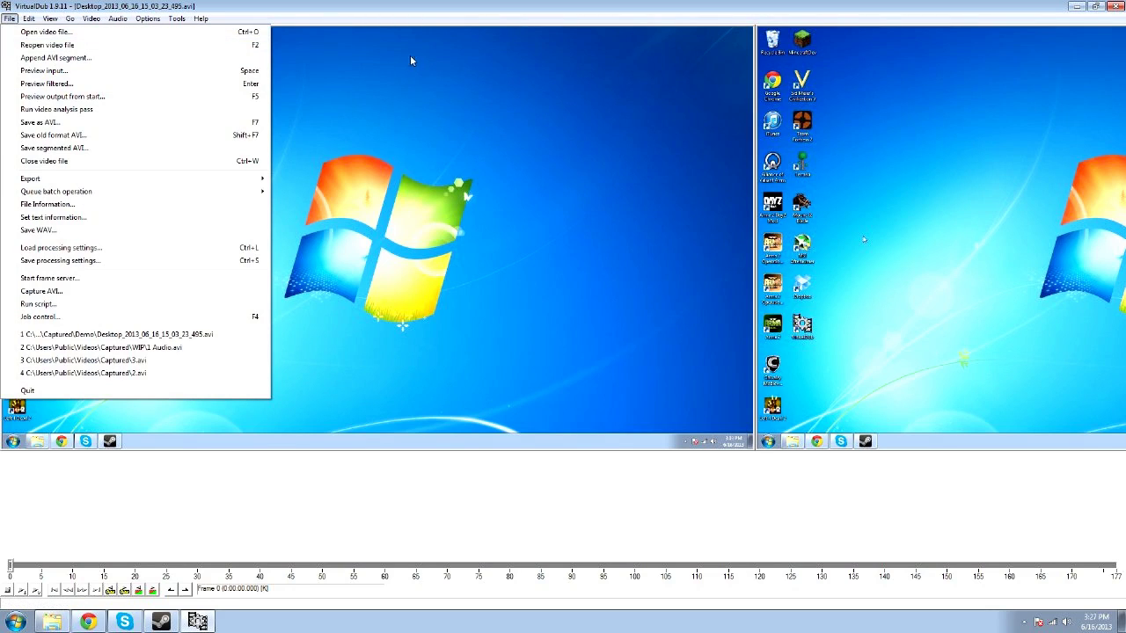
pyautogui.click(627, 6)
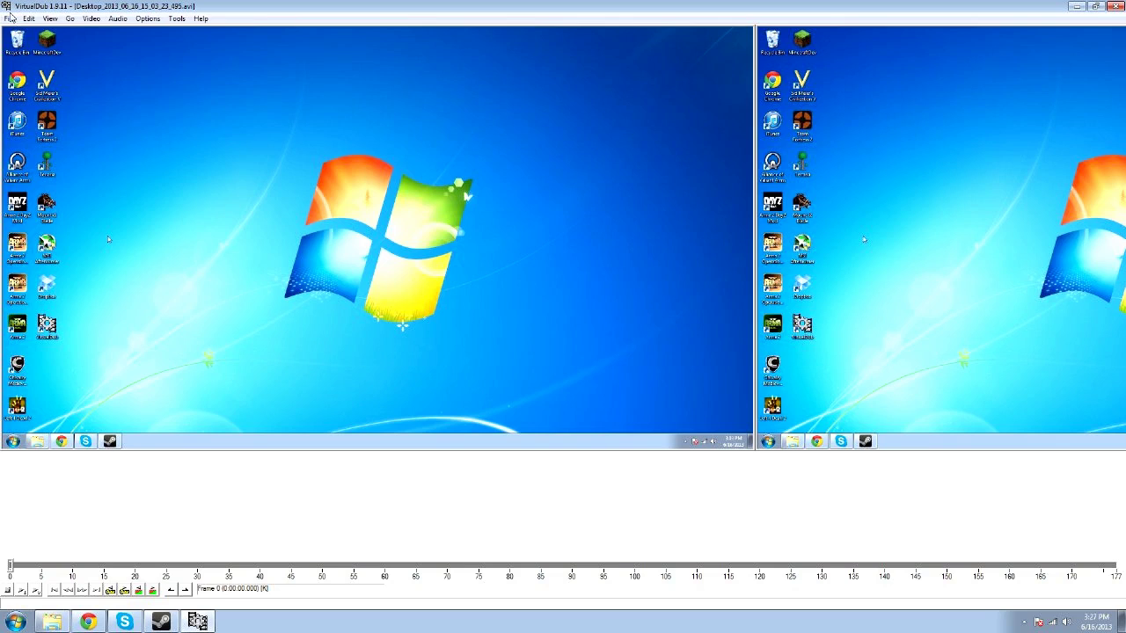
# Append Desktop_2013_06_16_15_04_17_856.avi from the Demo folder to the loaded clip
pyautogui.click(10, 18)
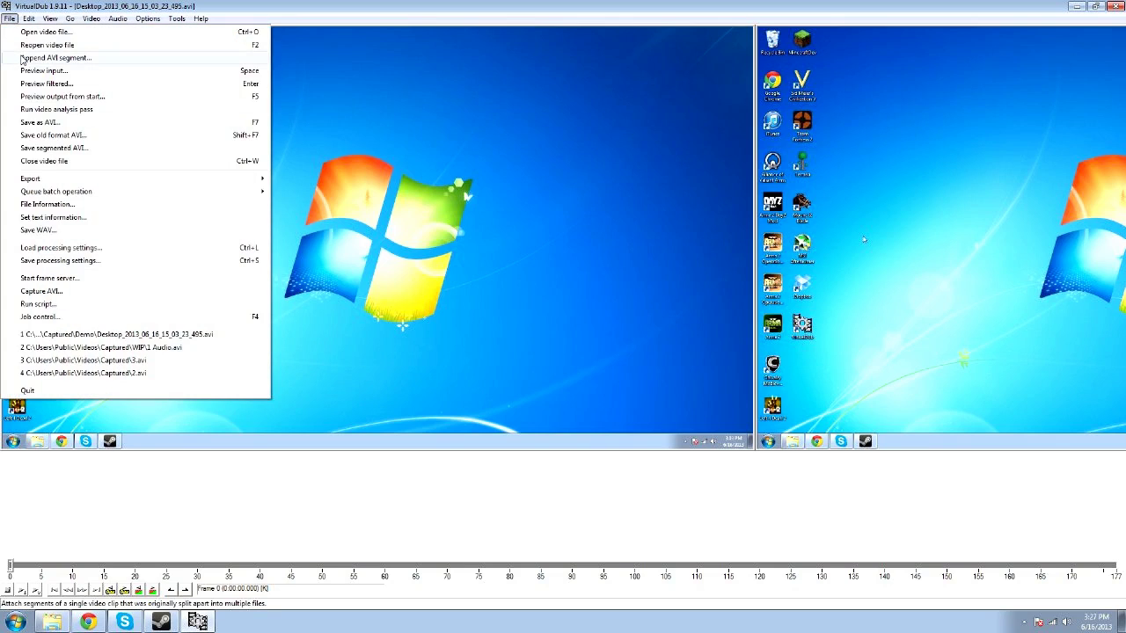
pyautogui.click(22, 59)
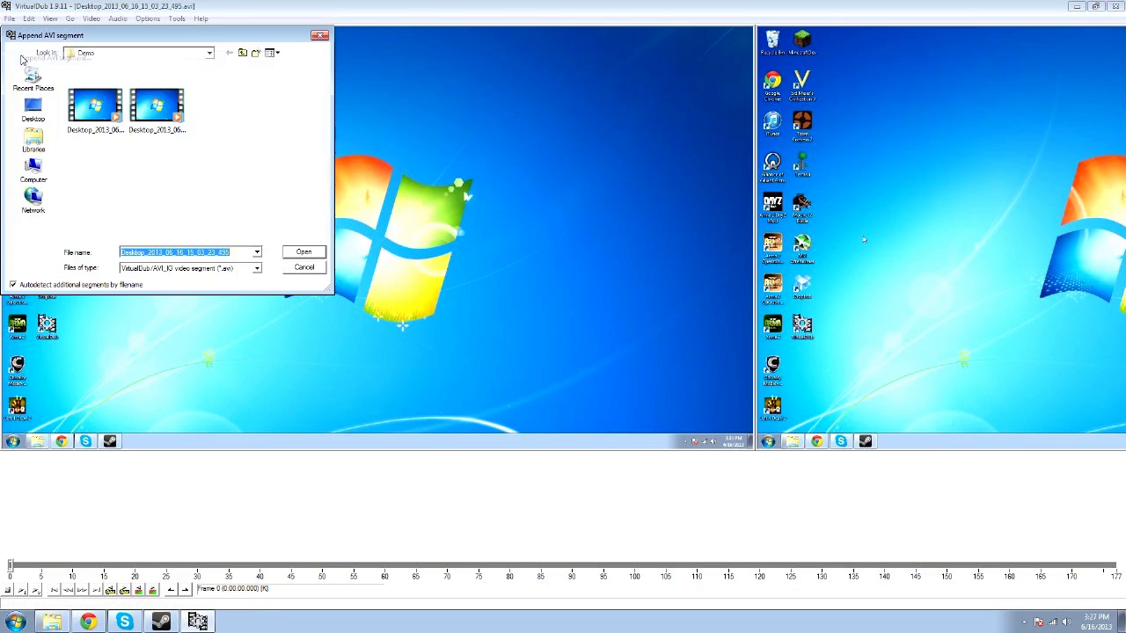
pyautogui.click(151, 119)
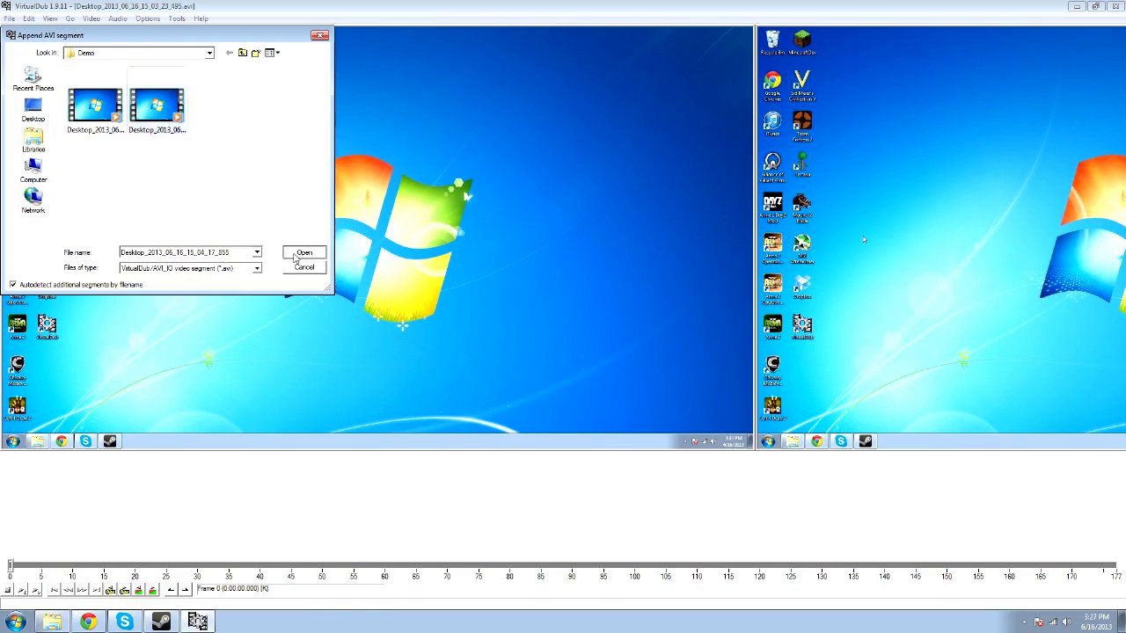
pyautogui.click(295, 255)
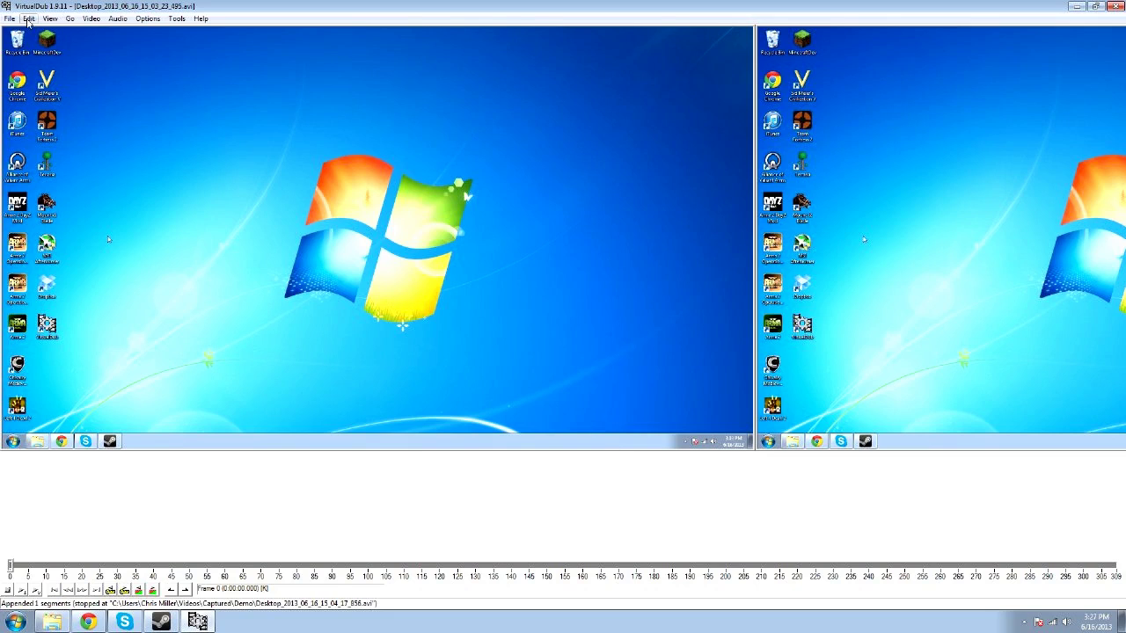
pyautogui.click(92, 18)
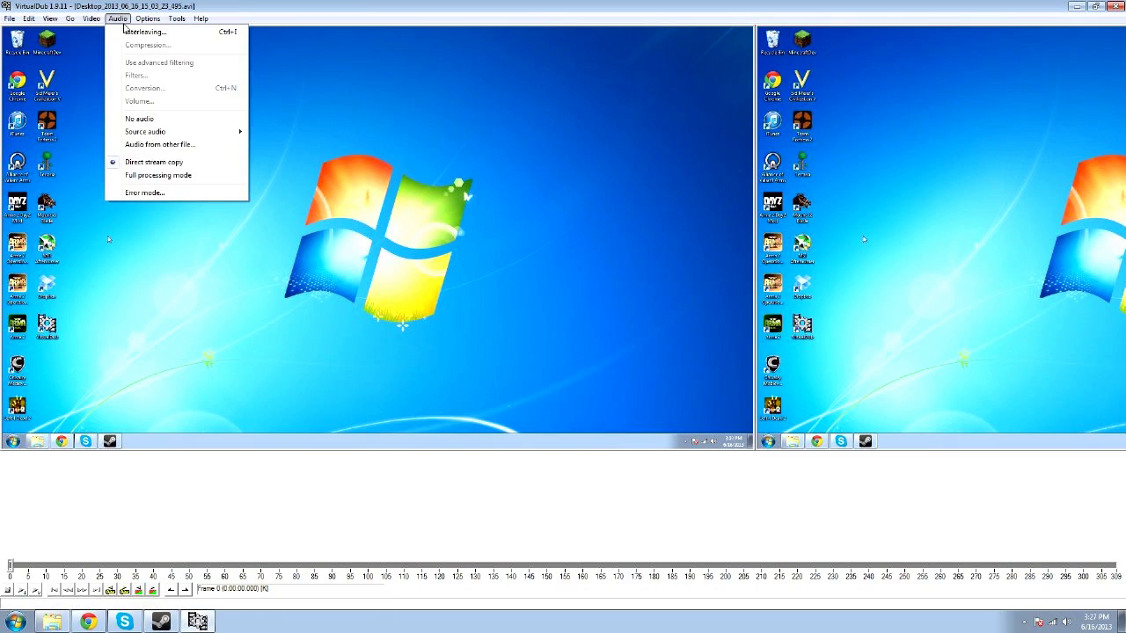
# Choose the x264vfw H.264/MPEG-4 AVC codec, keeping its default CRF 23 encoder settings
pyautogui.click(111, 19)
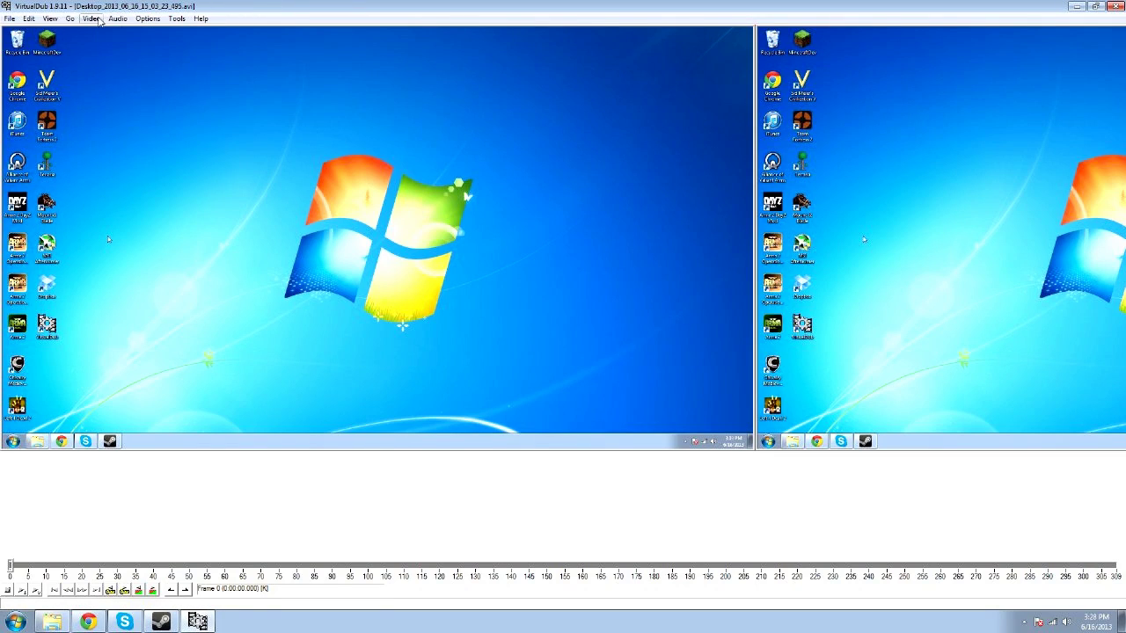
pyautogui.click(99, 20)
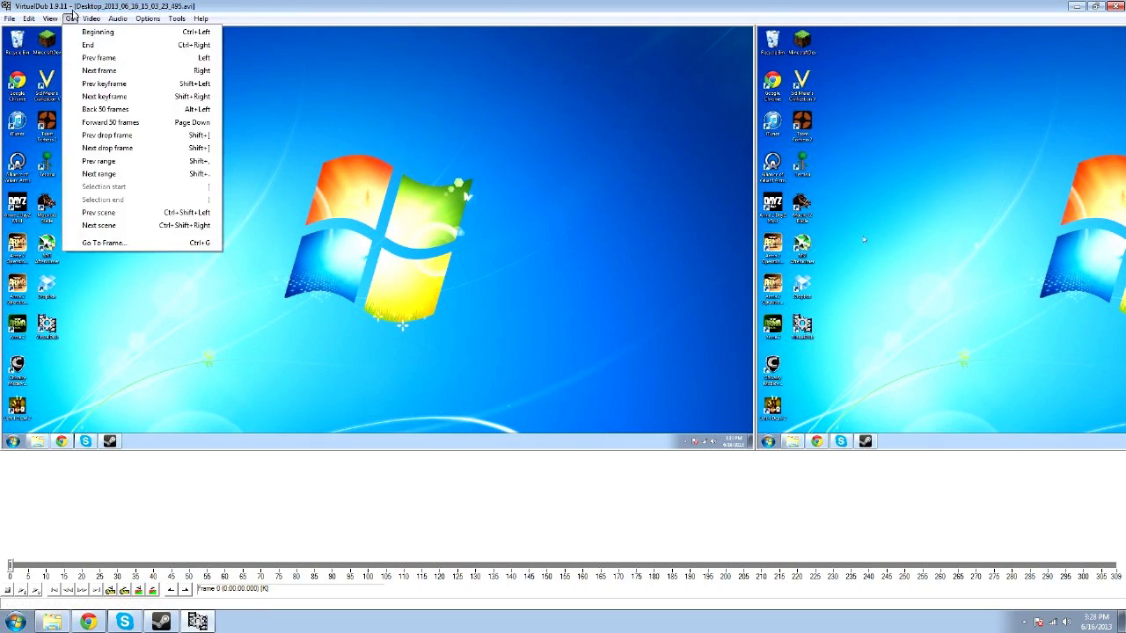
pyautogui.click(121, 71)
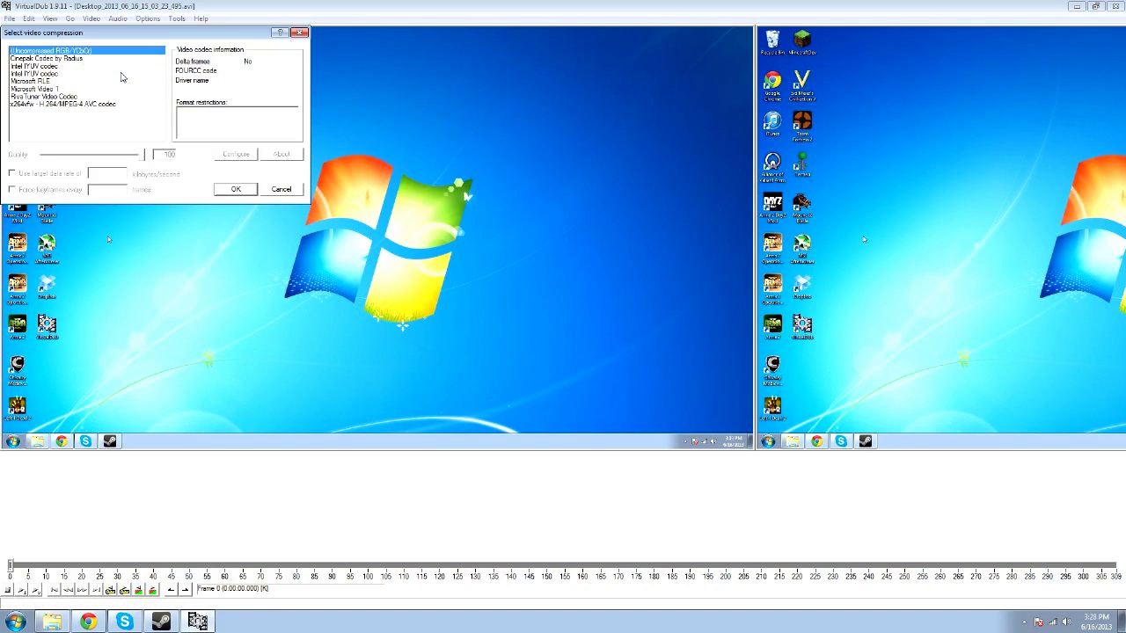
pyautogui.click(15, 104)
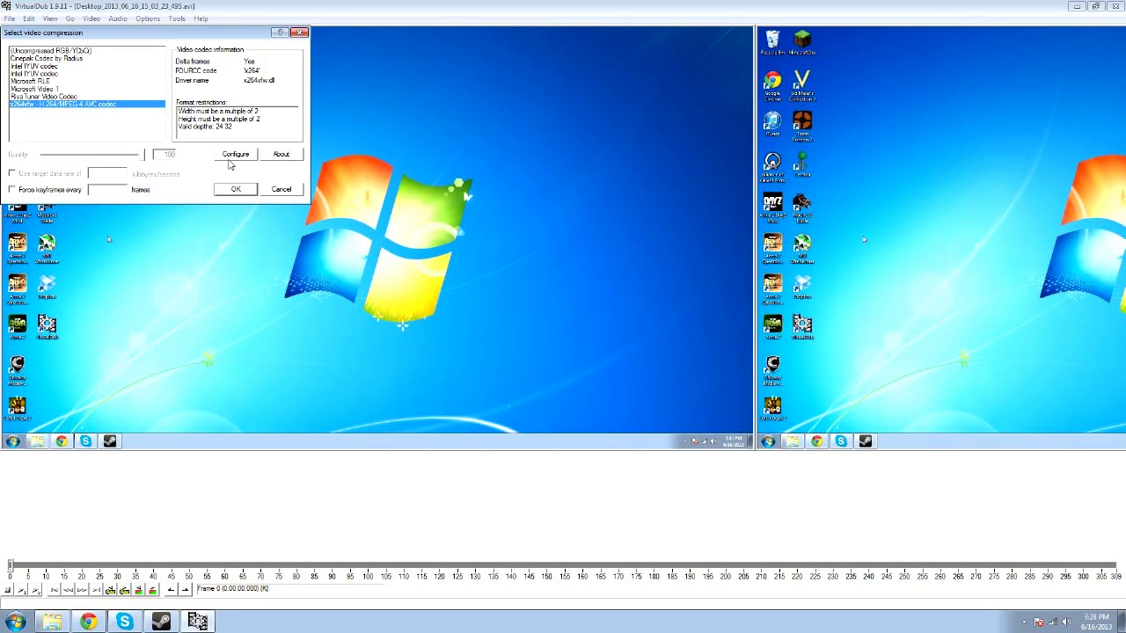
pyautogui.click(233, 156)
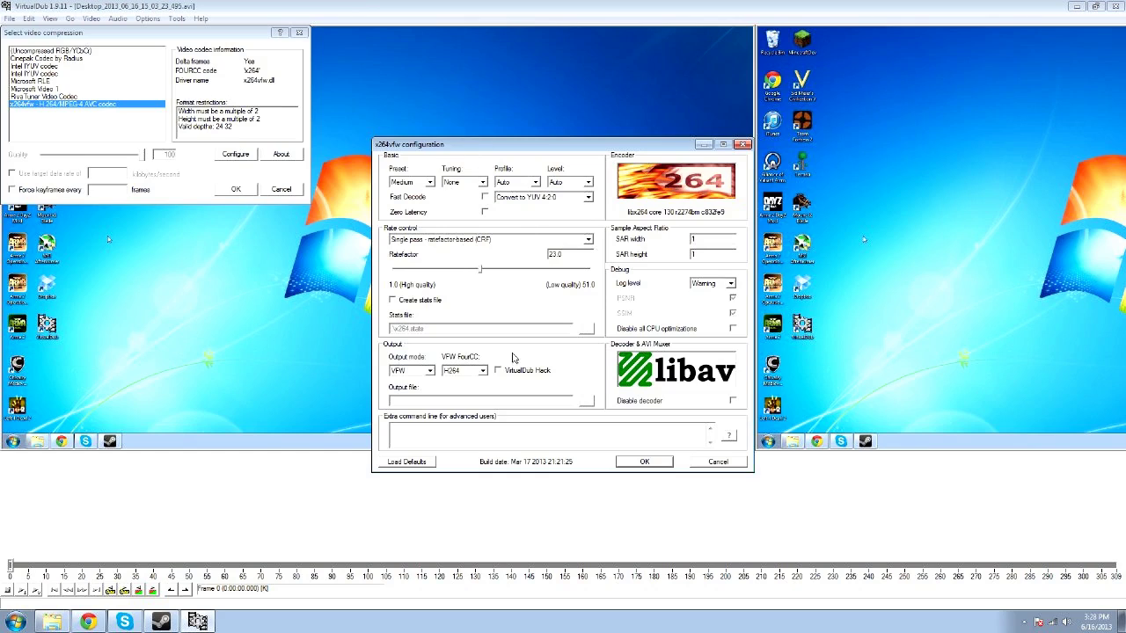
pyautogui.click(644, 462)
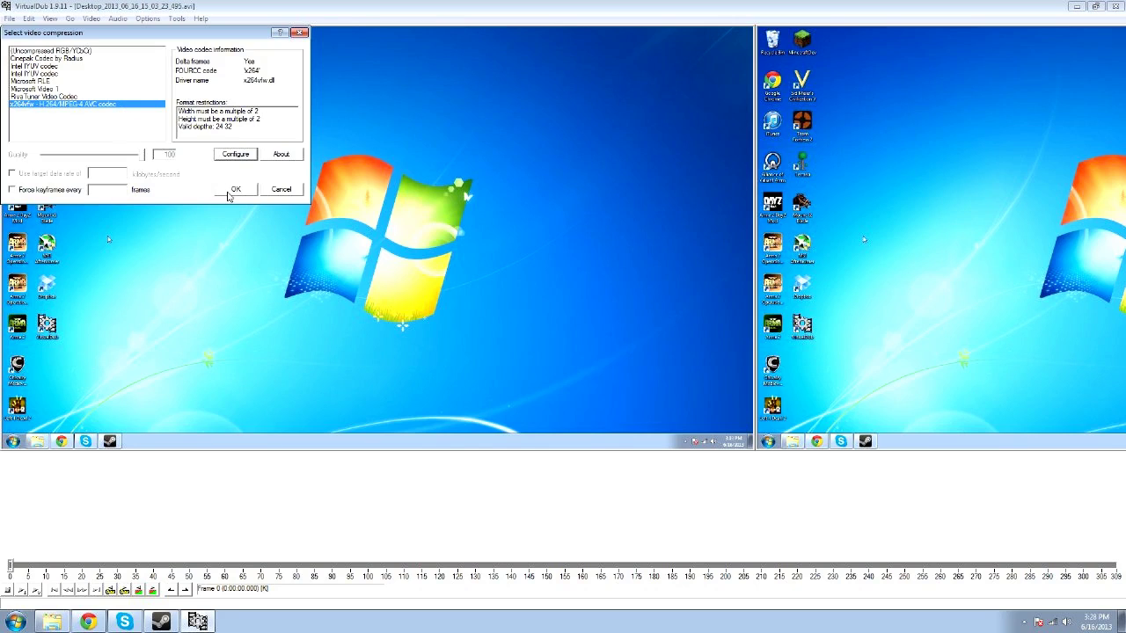
pyautogui.click(231, 192)
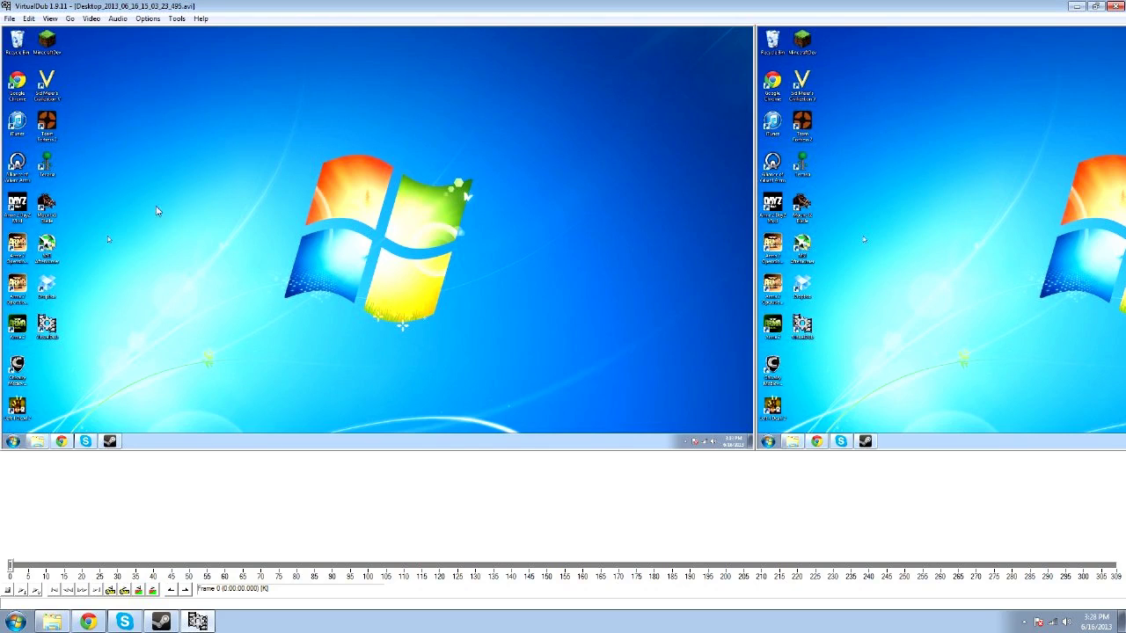
# Switch audio to full processing mode and compress it as Lame MP3, 44100 Hz, 320 kbps CBR stereo
pyautogui.click(118, 19)
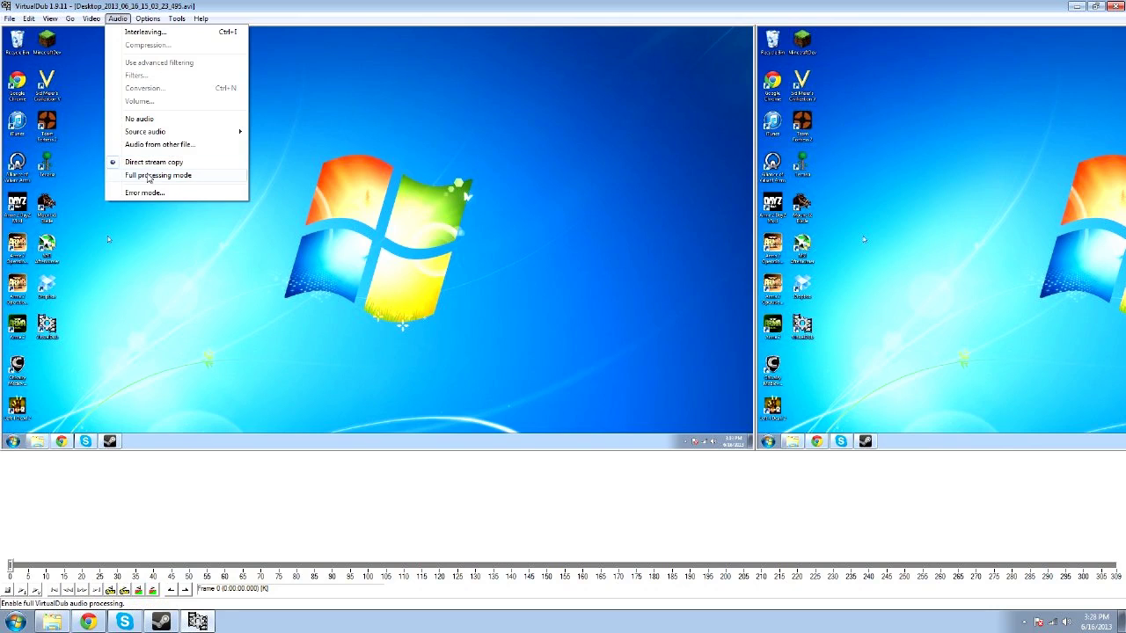
pyautogui.click(147, 175)
pyautogui.click(114, 19)
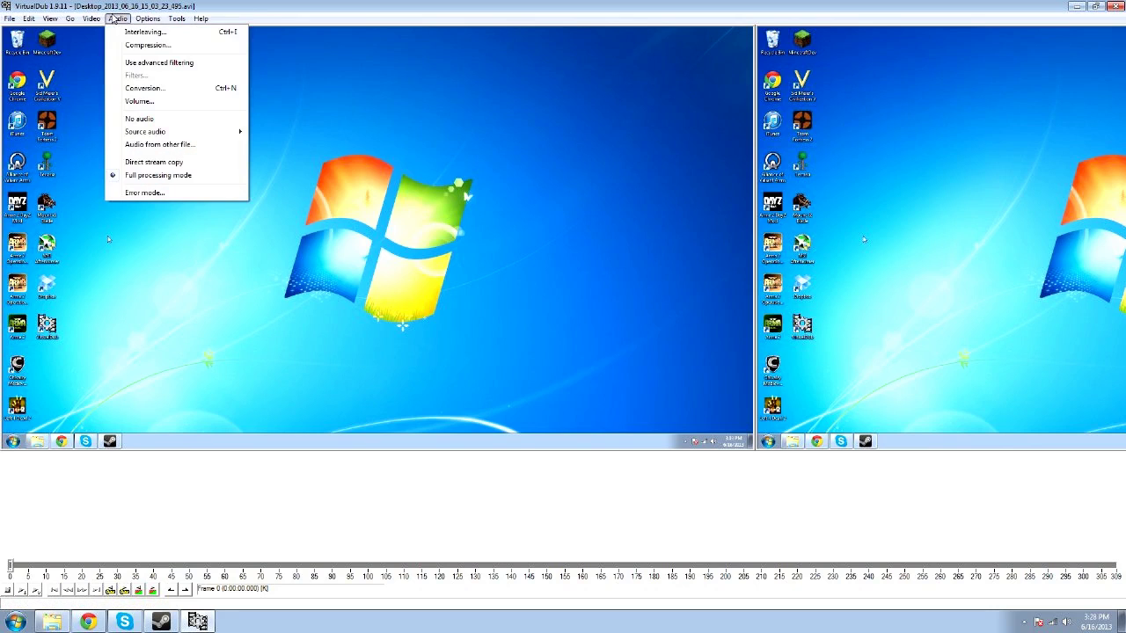
pyautogui.click(116, 45)
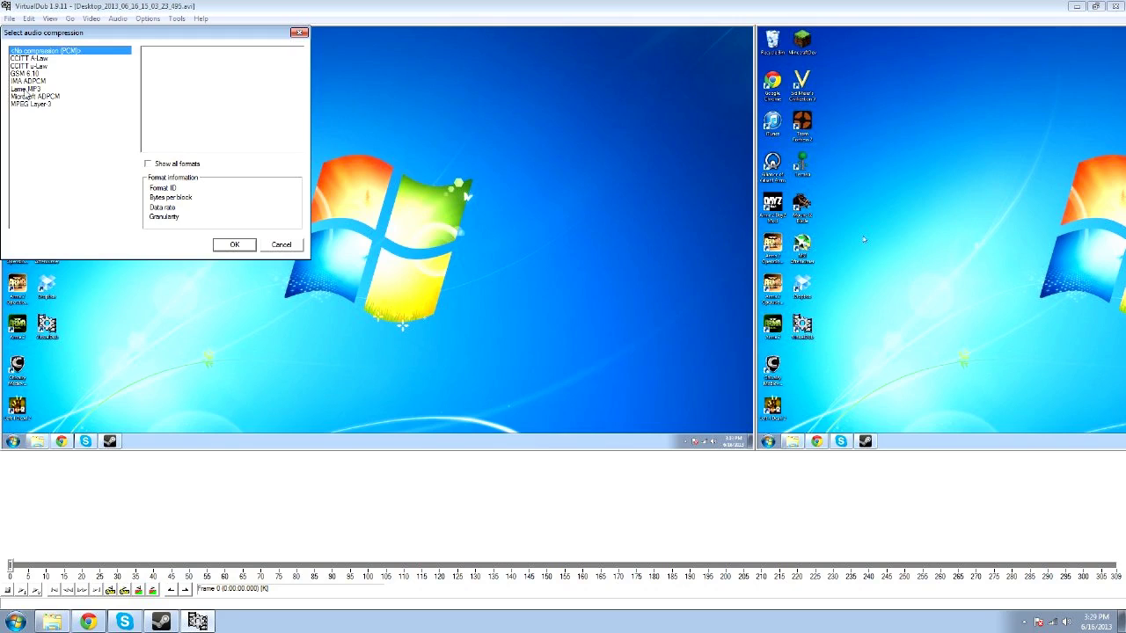
pyautogui.click(33, 92)
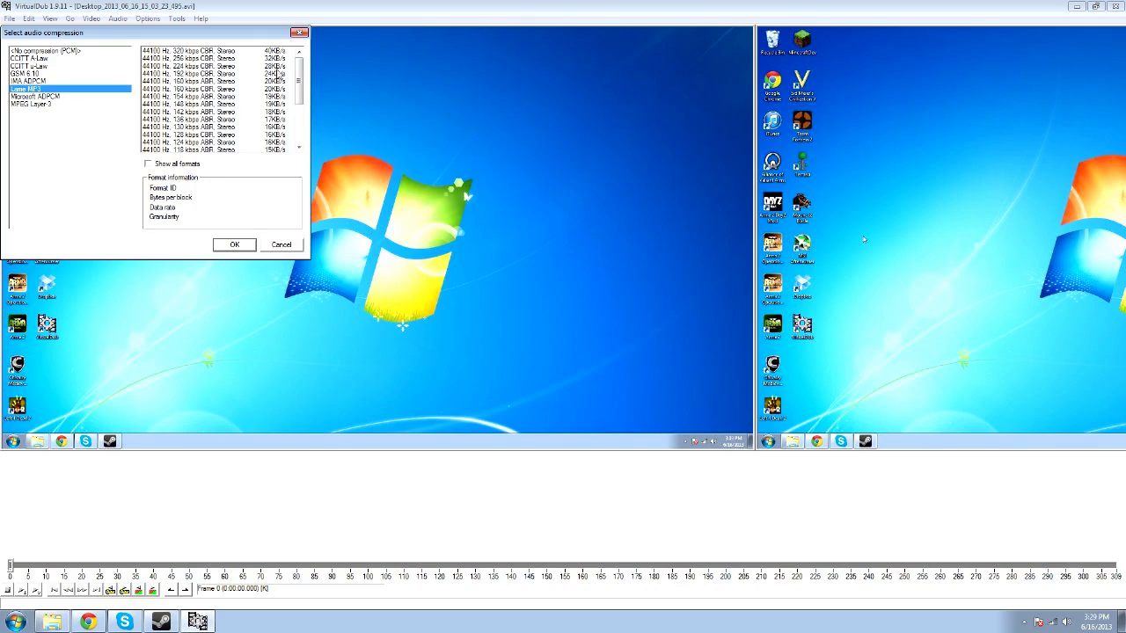
pyautogui.click(243, 51)
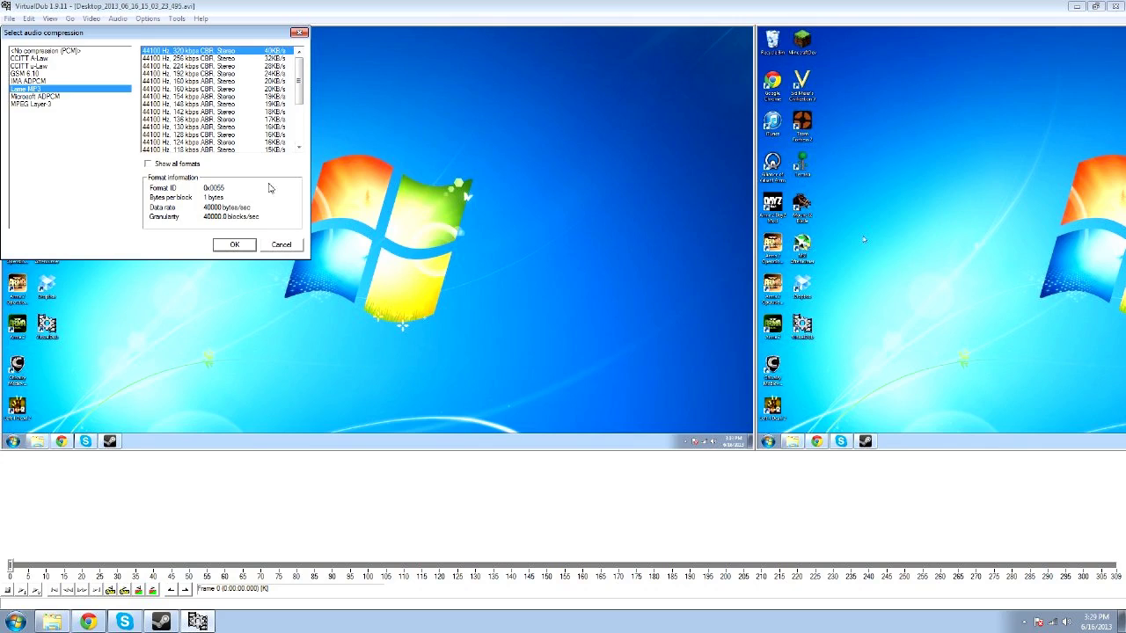
pyautogui.click(240, 245)
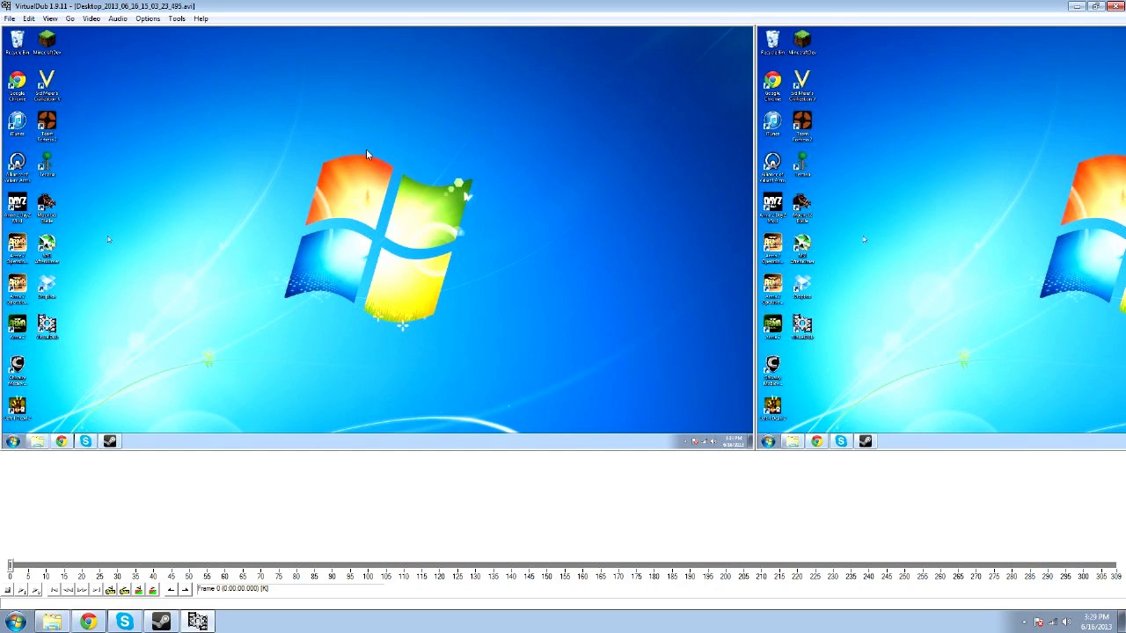
pyautogui.click(91, 18)
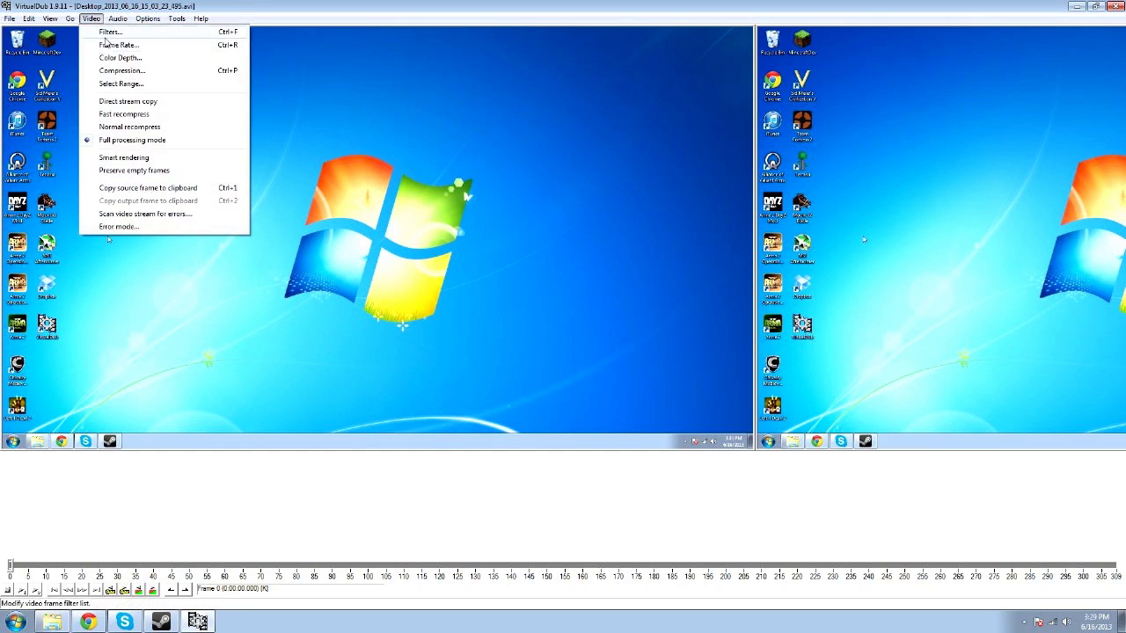
pyautogui.click(108, 32)
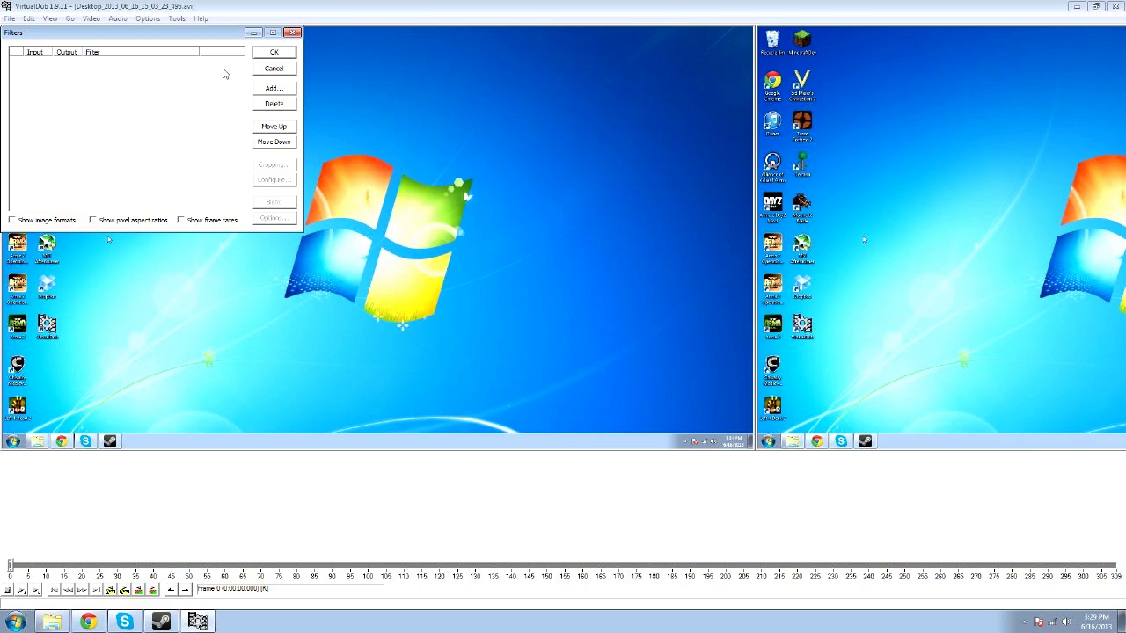
pyautogui.click(281, 88)
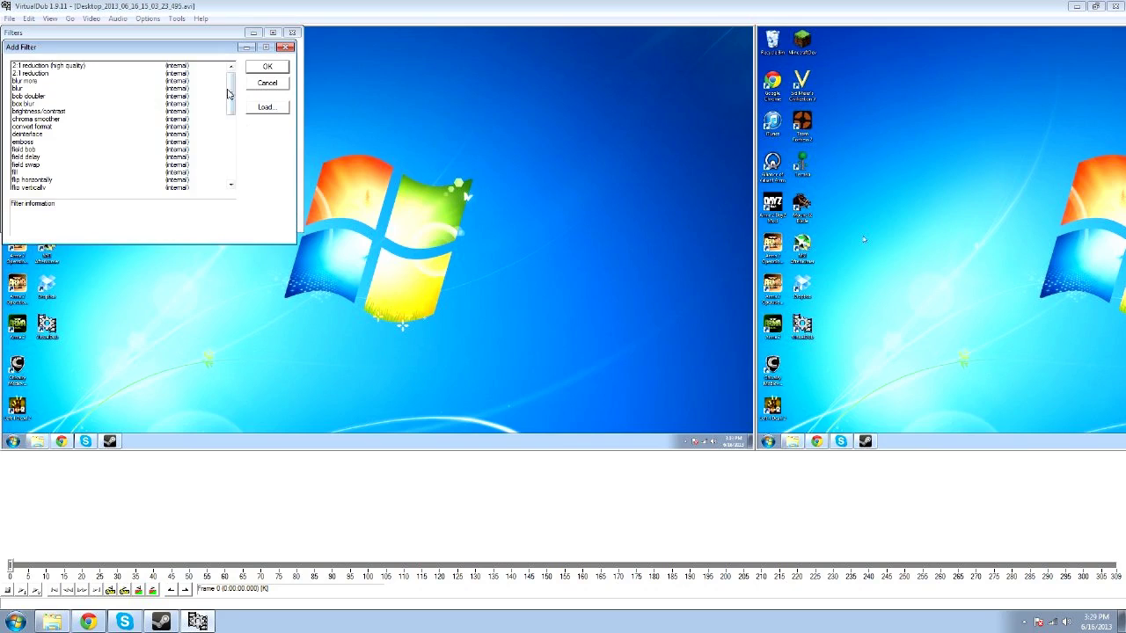
pyautogui.moveTo(234, 90); pyautogui.dragTo(234, 154)
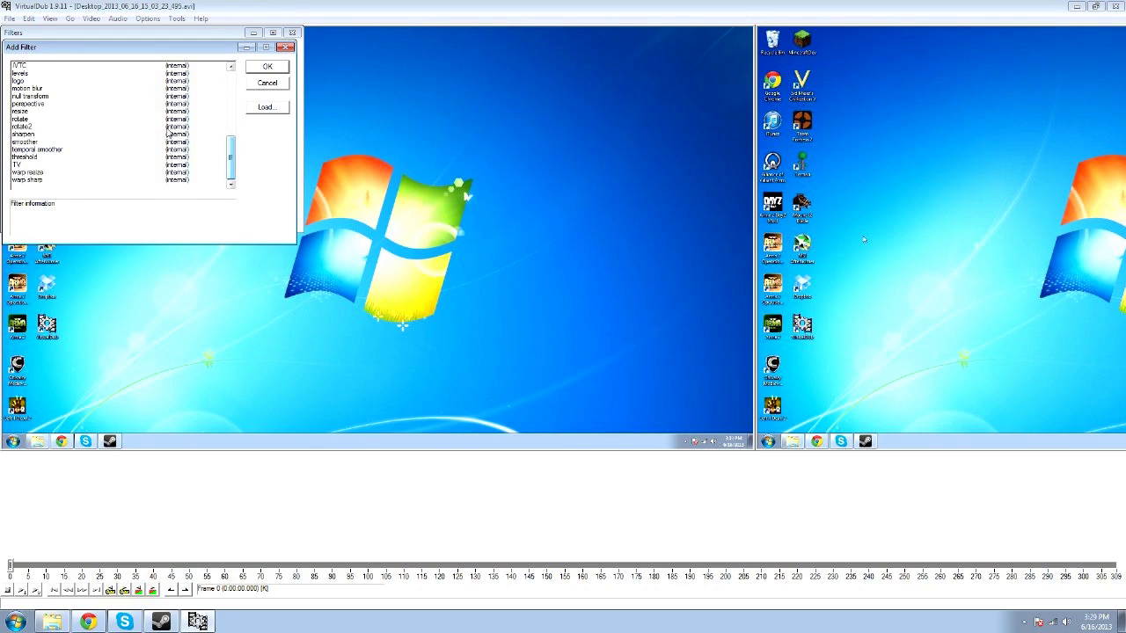
pyautogui.click(80, 112)
pyautogui.moveTo(231, 159); pyautogui.dragTo(217, 77)
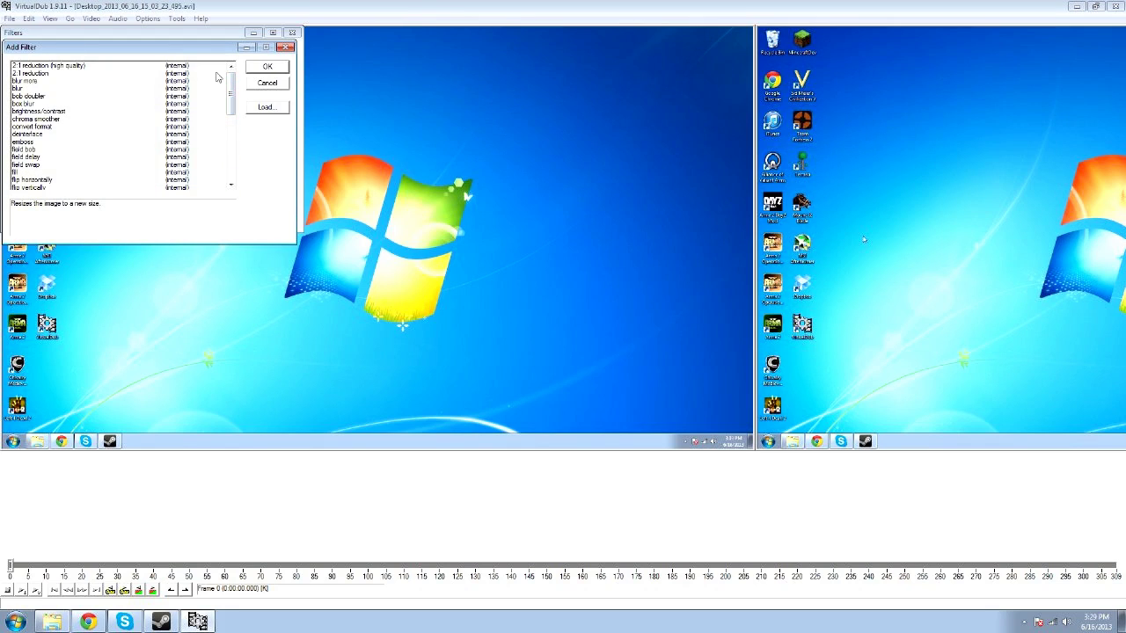
pyautogui.click(55, 114)
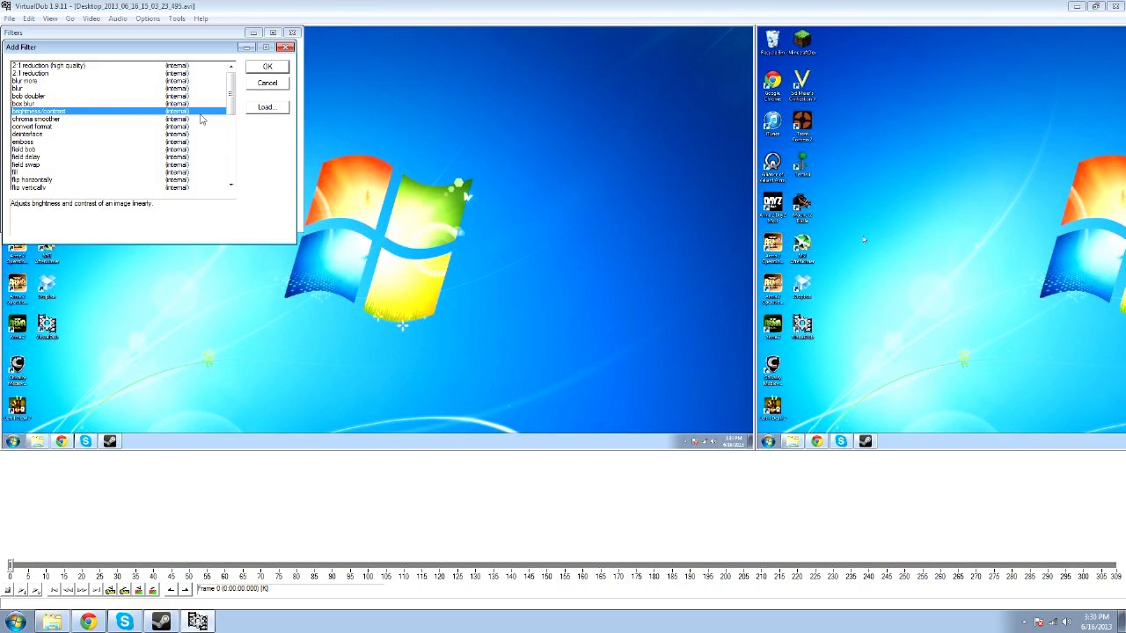
pyautogui.click(263, 83)
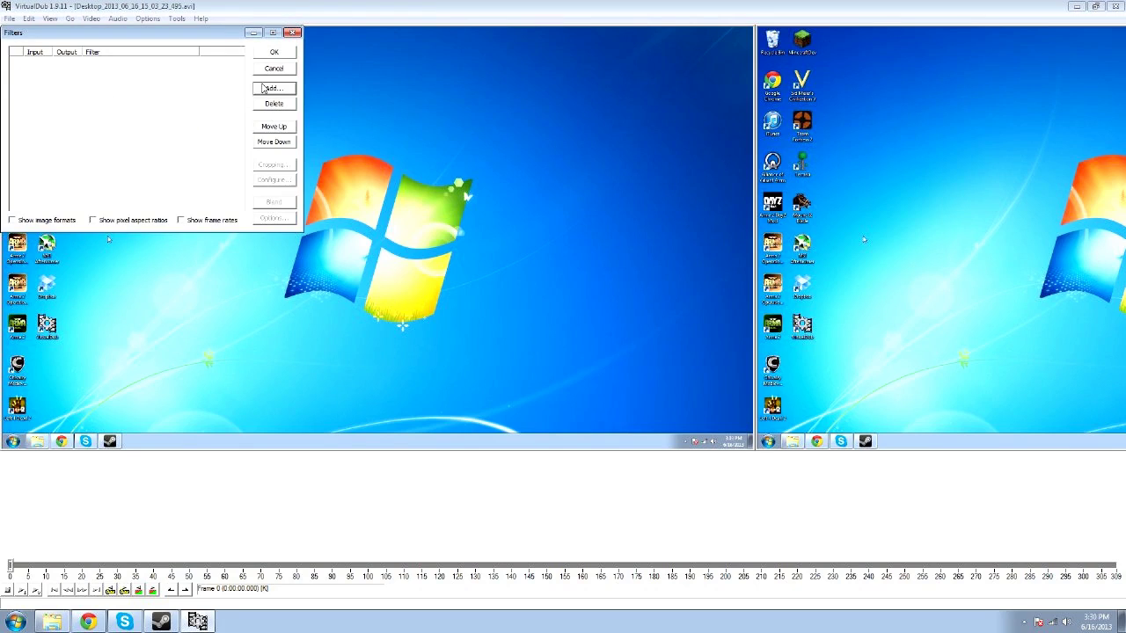
# Close the empty Filters list and preview the joined video, then stop playback
pyautogui.click(290, 35)
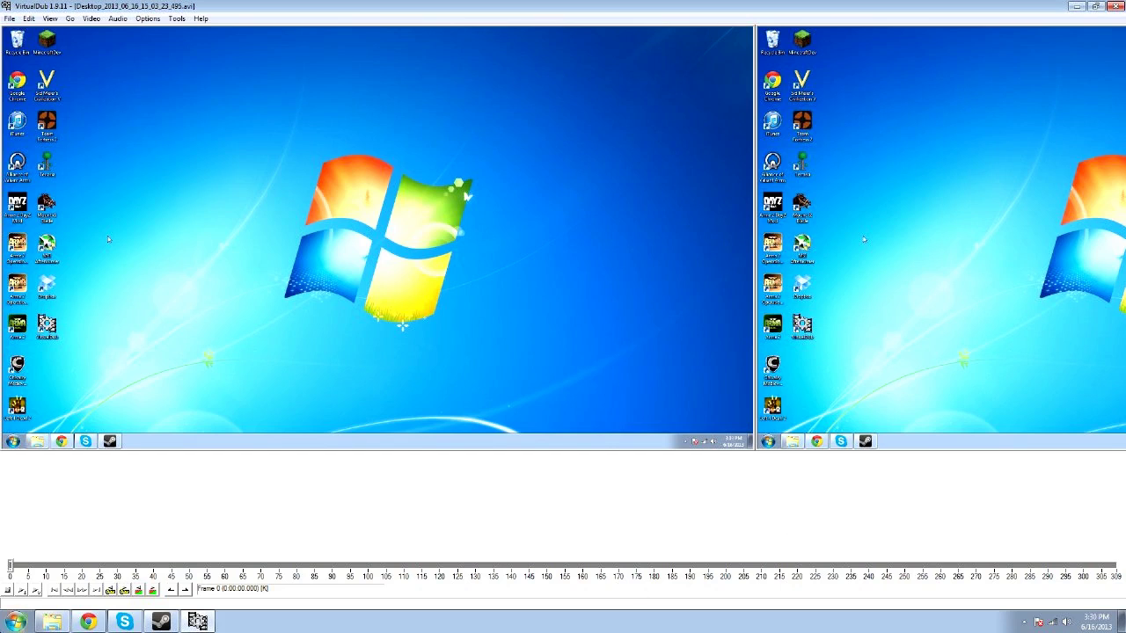
pyautogui.click(22, 590)
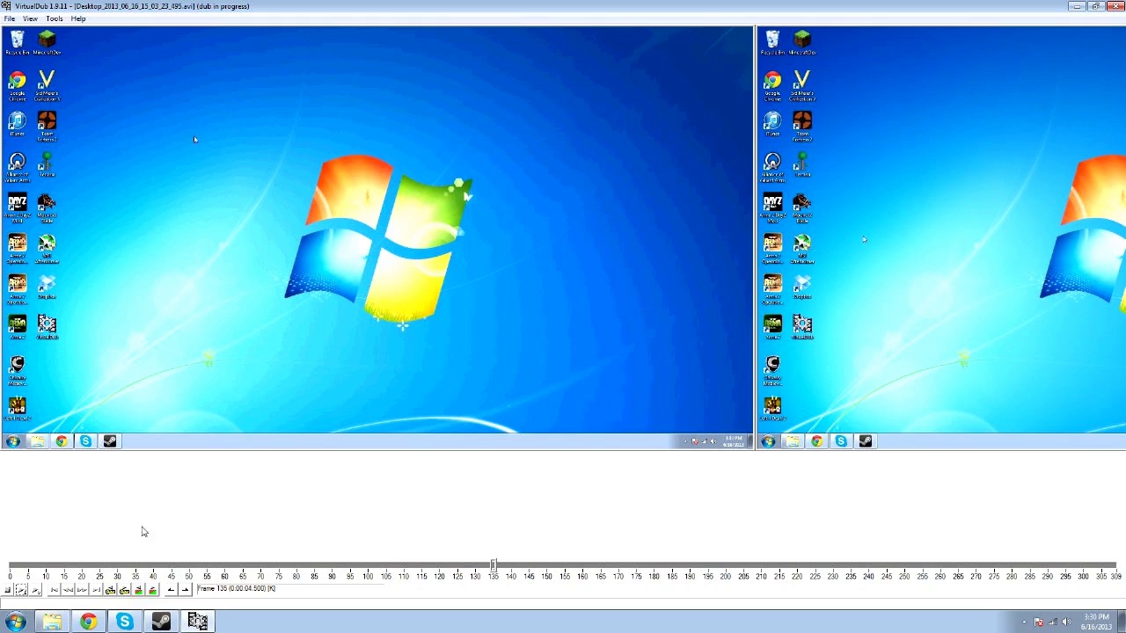
pyautogui.press('Escape')
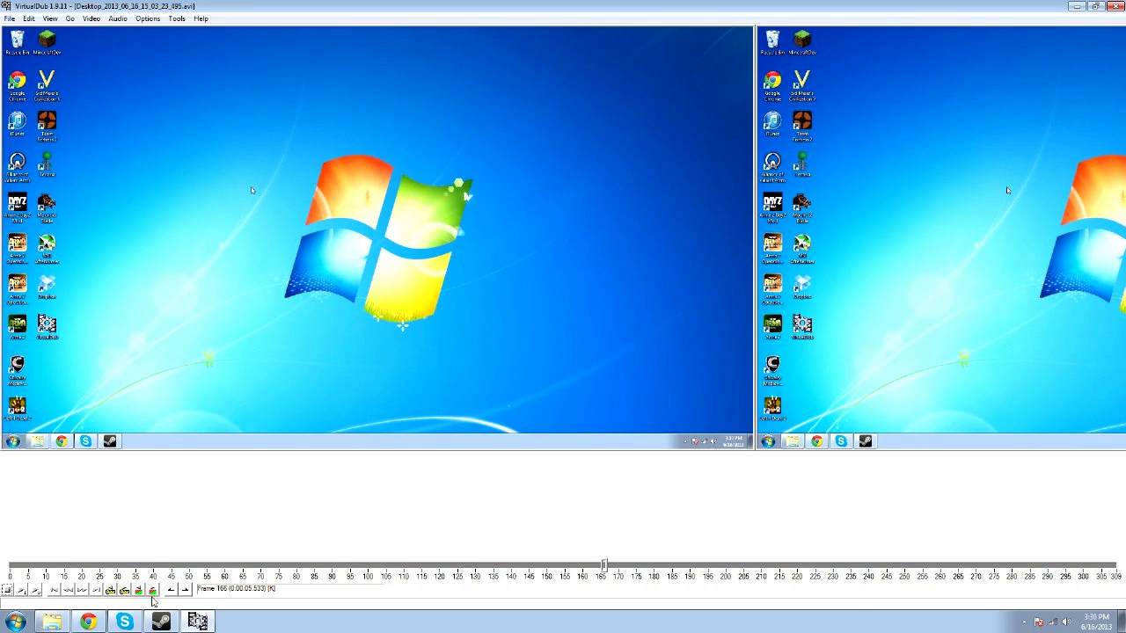
# Return to frame 137, replay the video, and mark the selection end at frame 158
pyautogui.click(502, 566)
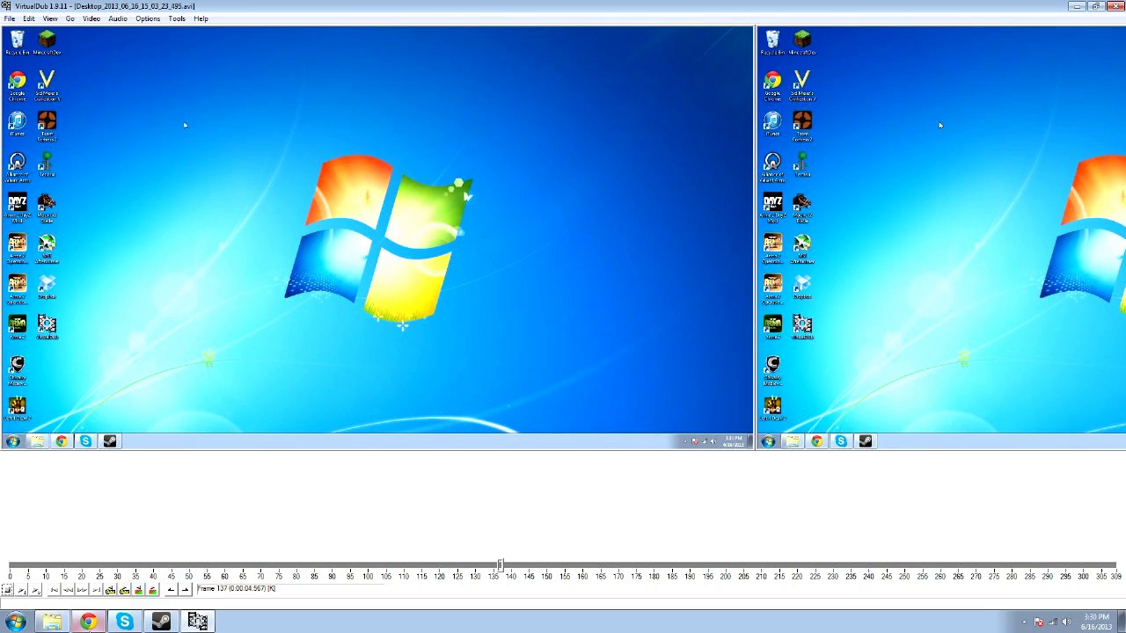
pyautogui.click(22, 589)
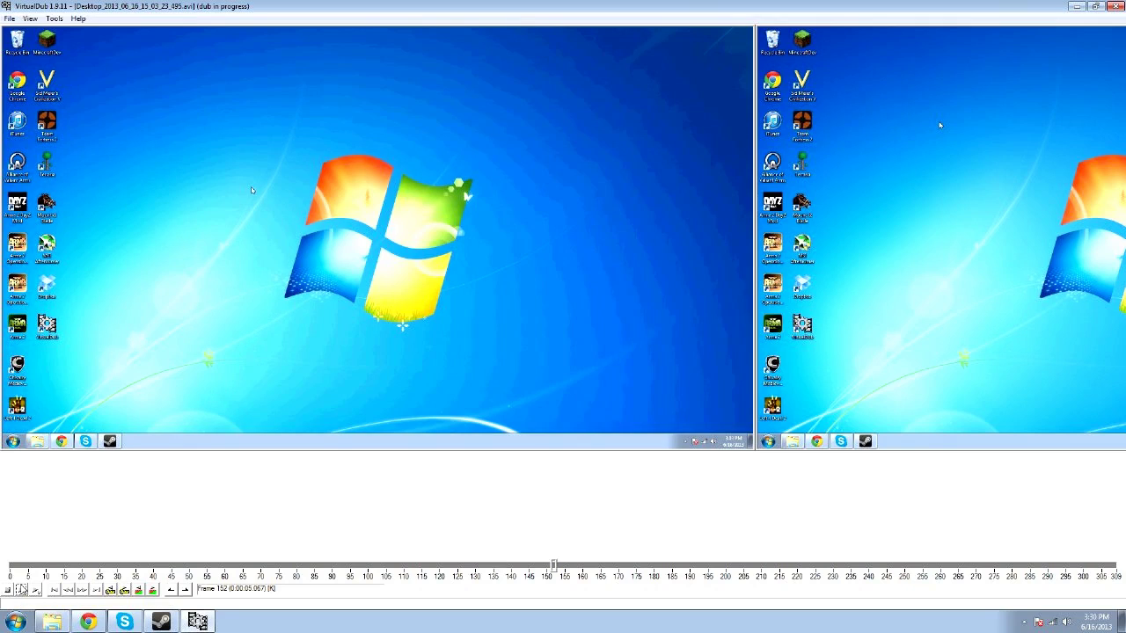
pyautogui.press('End')
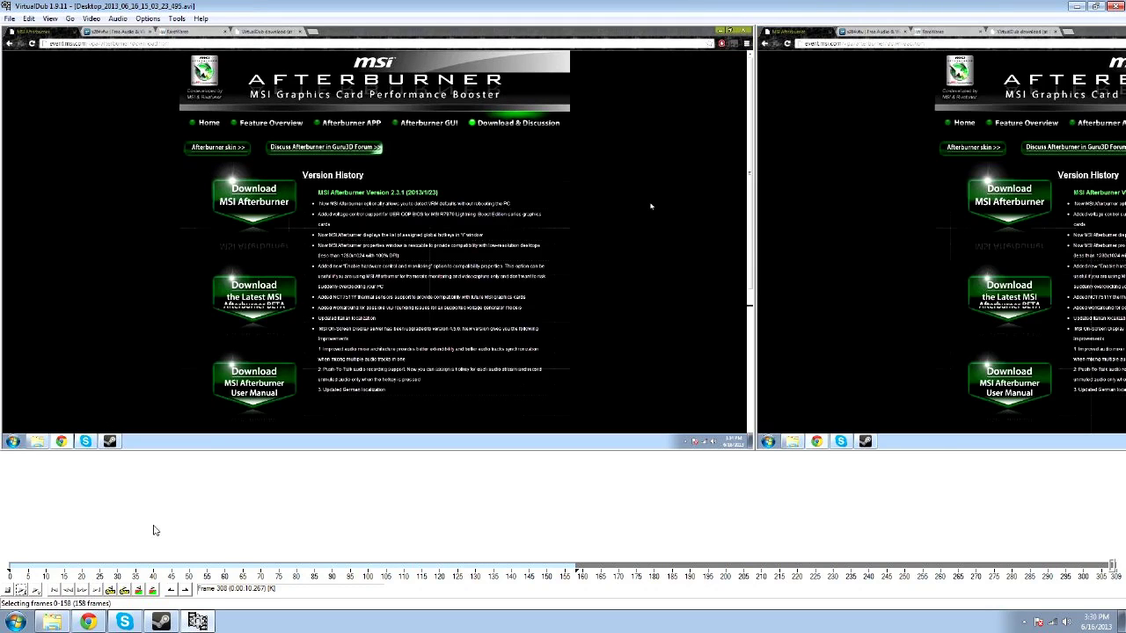
pyautogui.moveTo(226, 563); pyautogui.dragTo(48, 567)
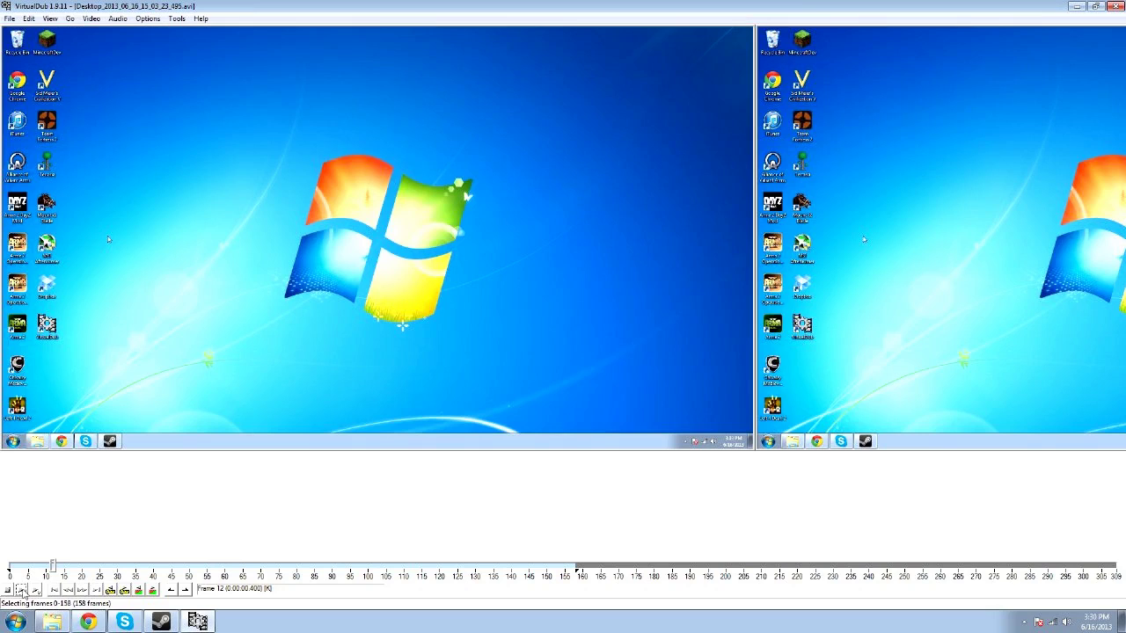
pyautogui.click(21, 589)
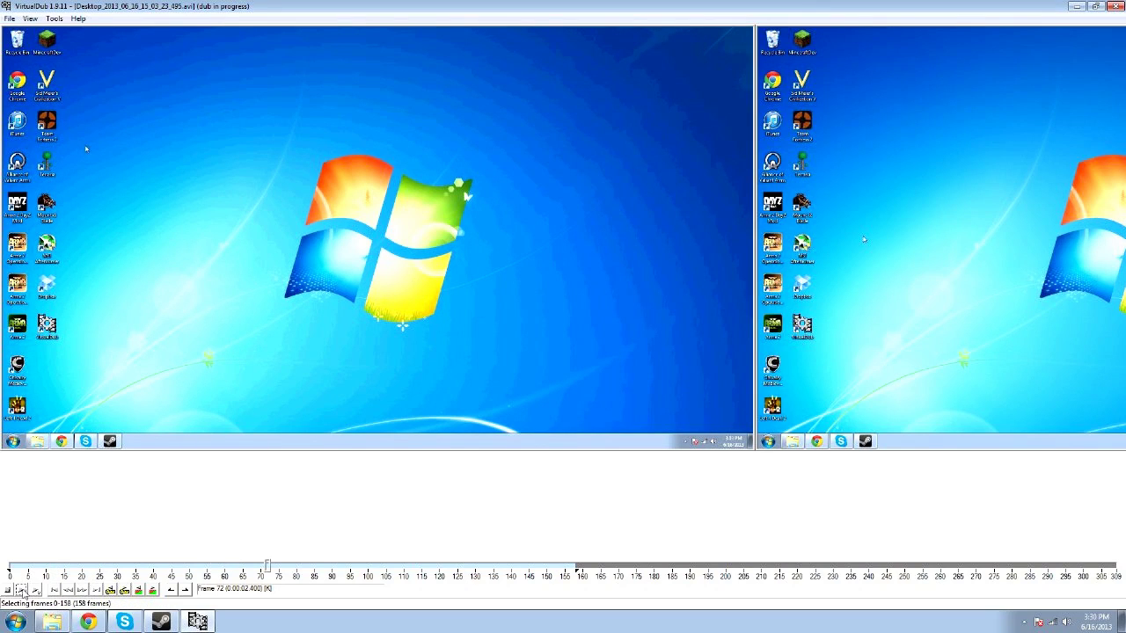
pyautogui.press('Home')
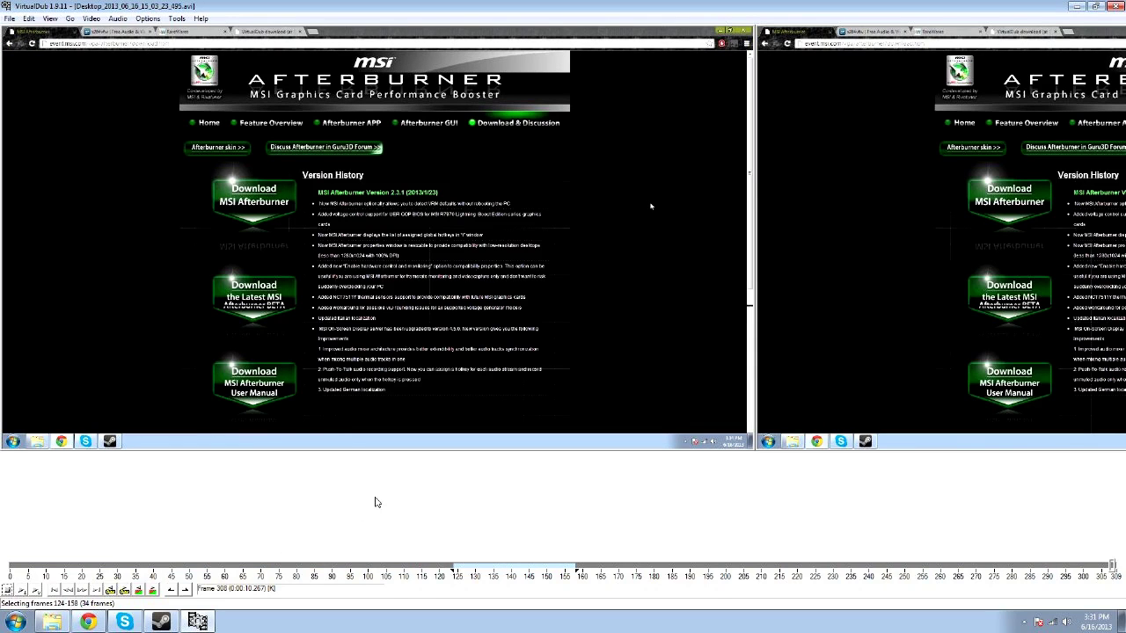
pyautogui.hotkey('ctrl', 'Left')
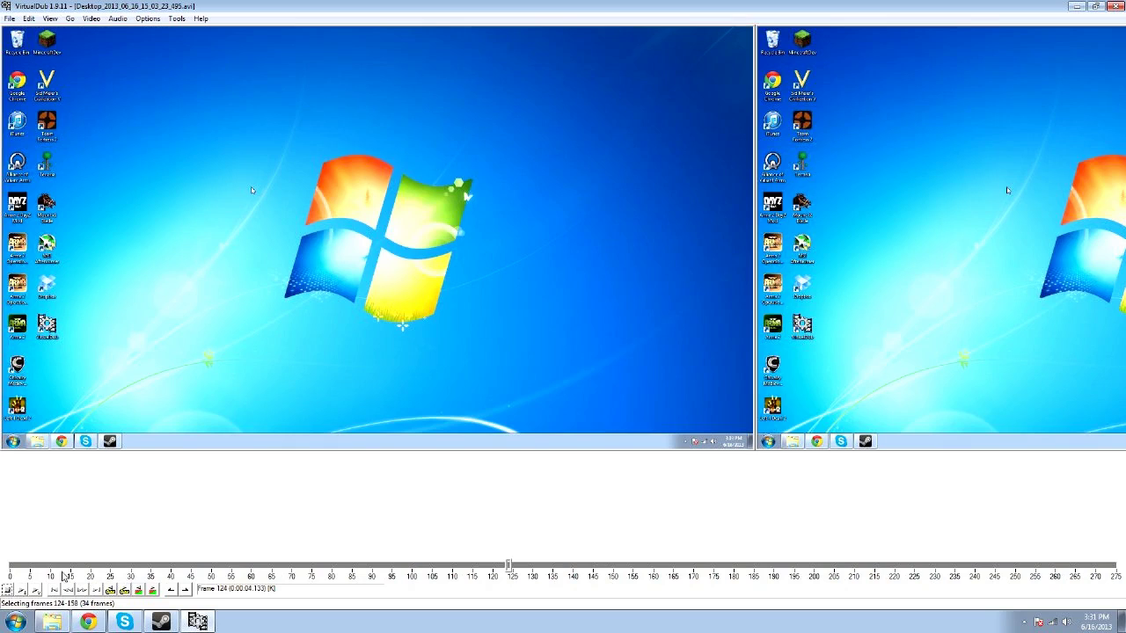
pyautogui.click(58, 568)
pyautogui.click(21, 590)
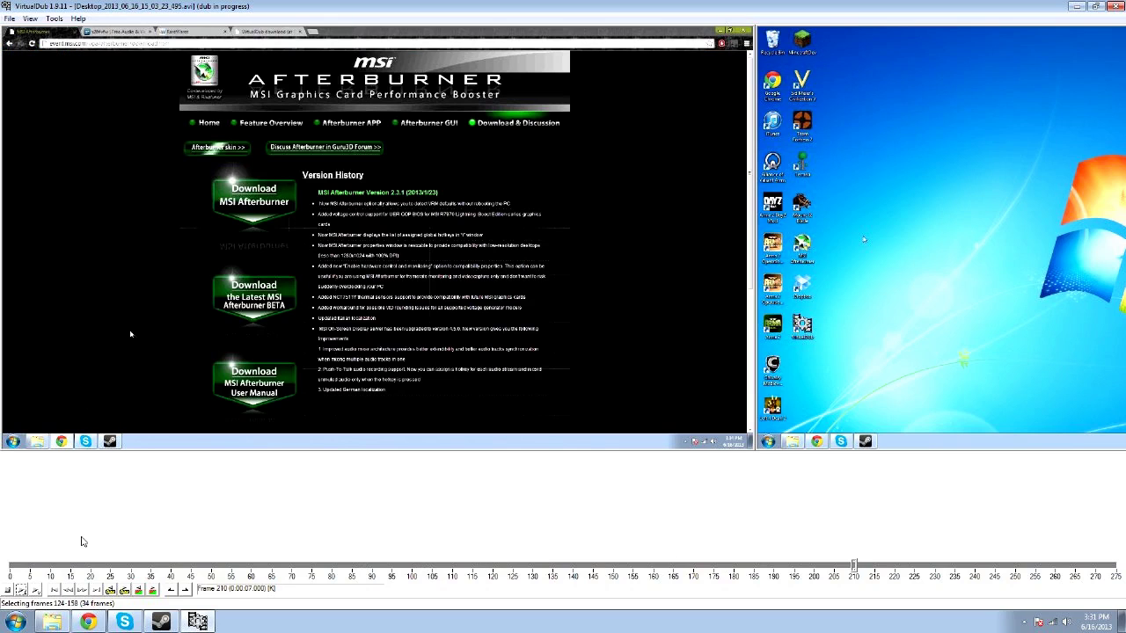
pyautogui.press('Escape')
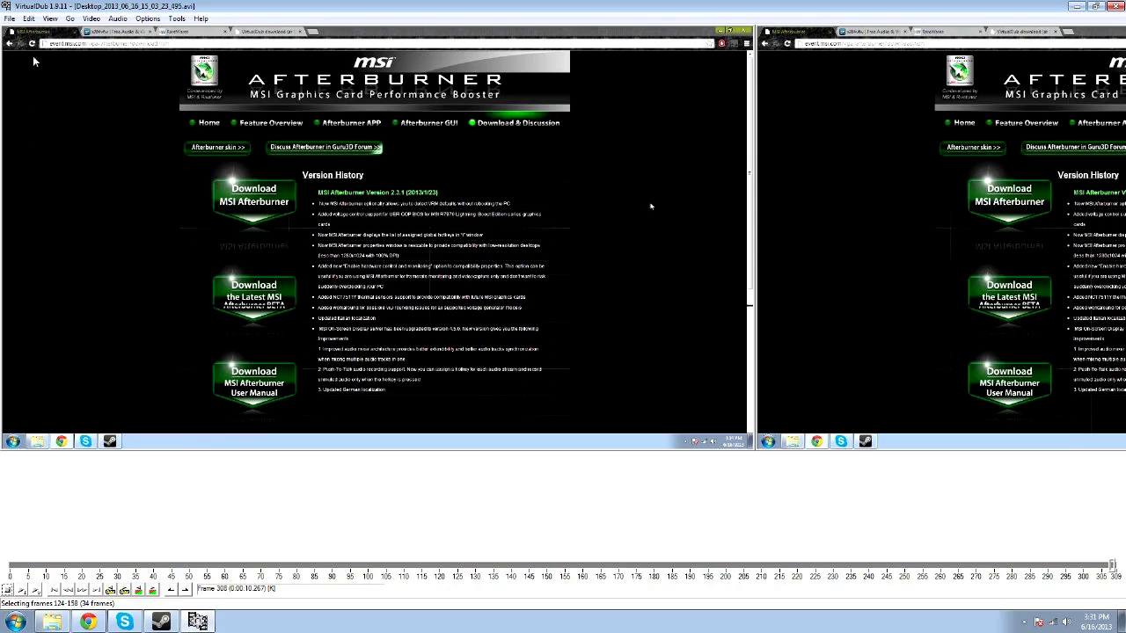
pyautogui.click(29, 18)
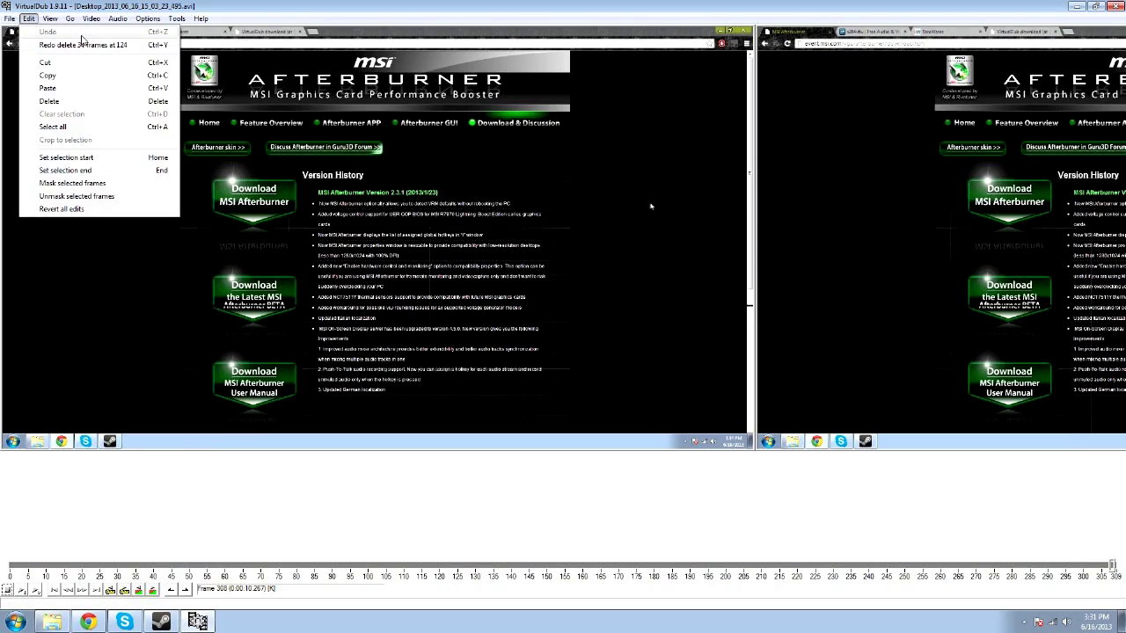
pyautogui.click(281, 11)
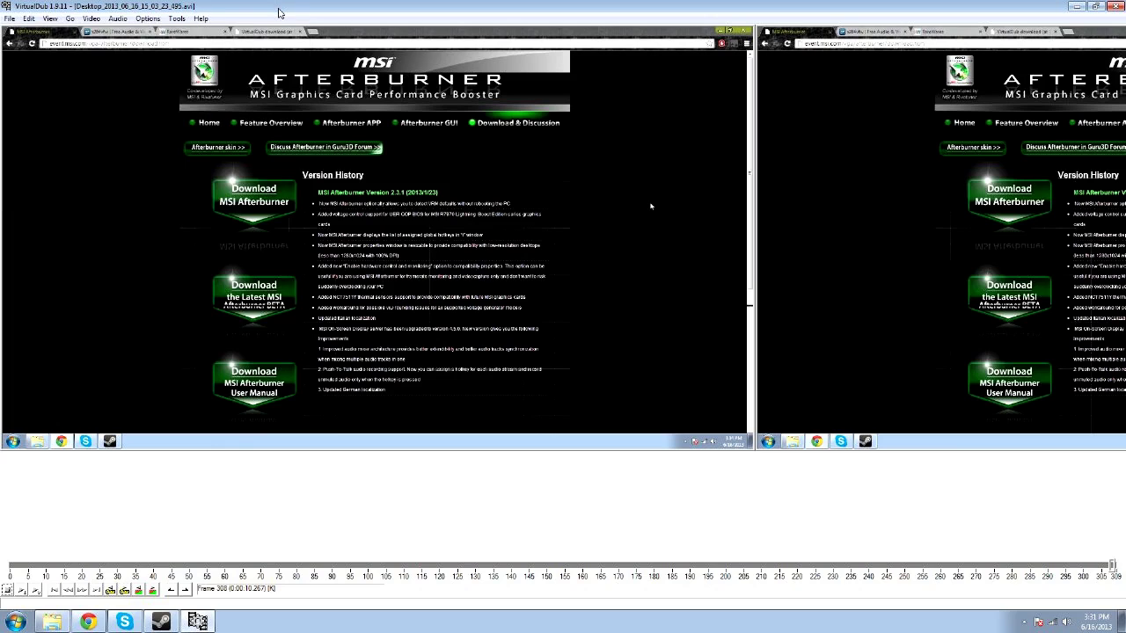
pyautogui.click(29, 18)
pyautogui.moveTo(117, 17)
pyautogui.click(240, 6)
# Start saving the video as an AVI named 'Demo Finalized'
pyautogui.click(8, 18)
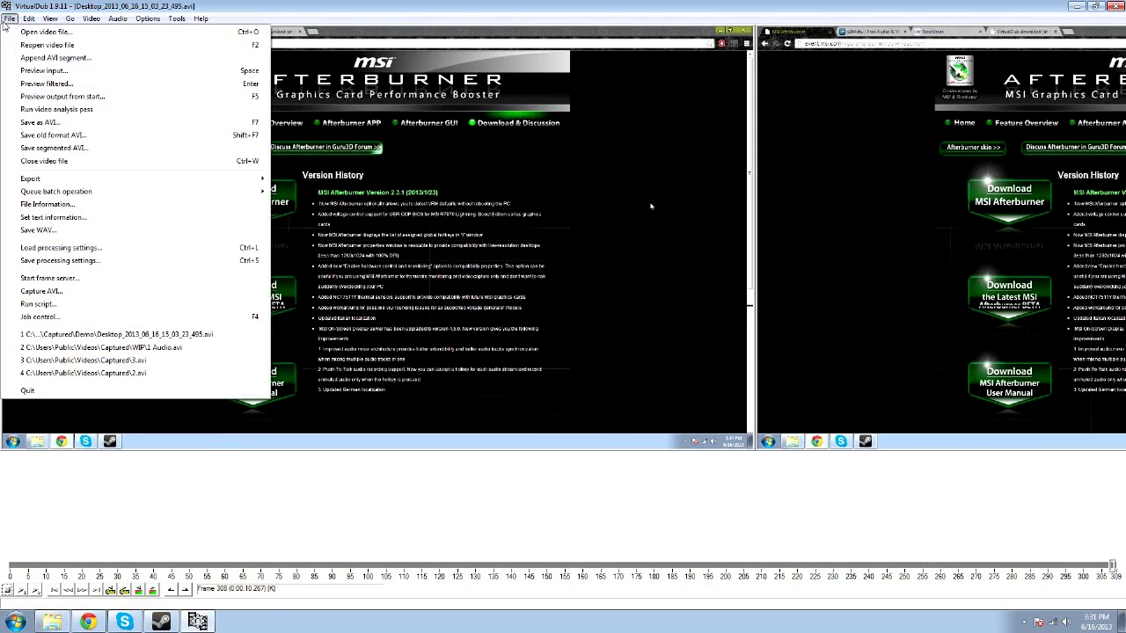
pyautogui.click(57, 125)
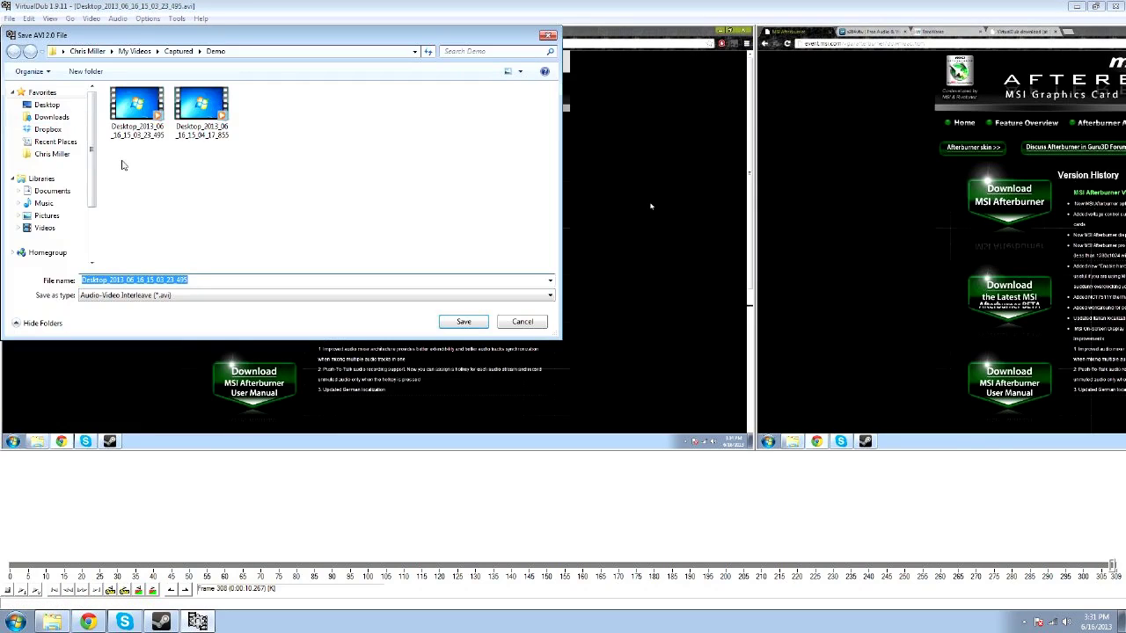
pyautogui.write('D')
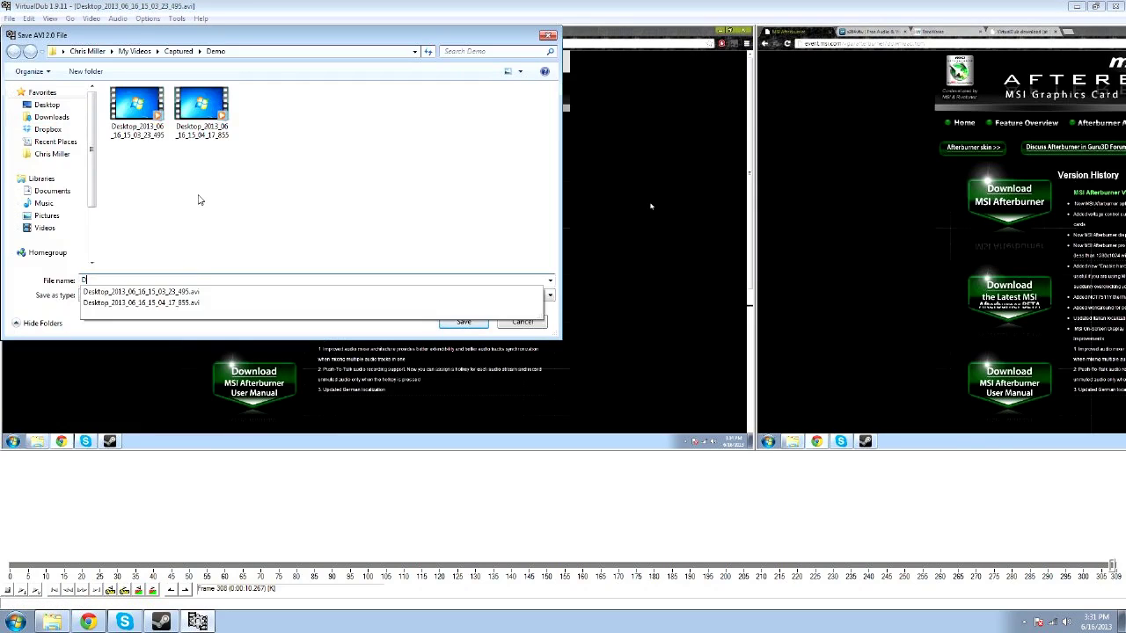
pyautogui.write('emo Finalized')
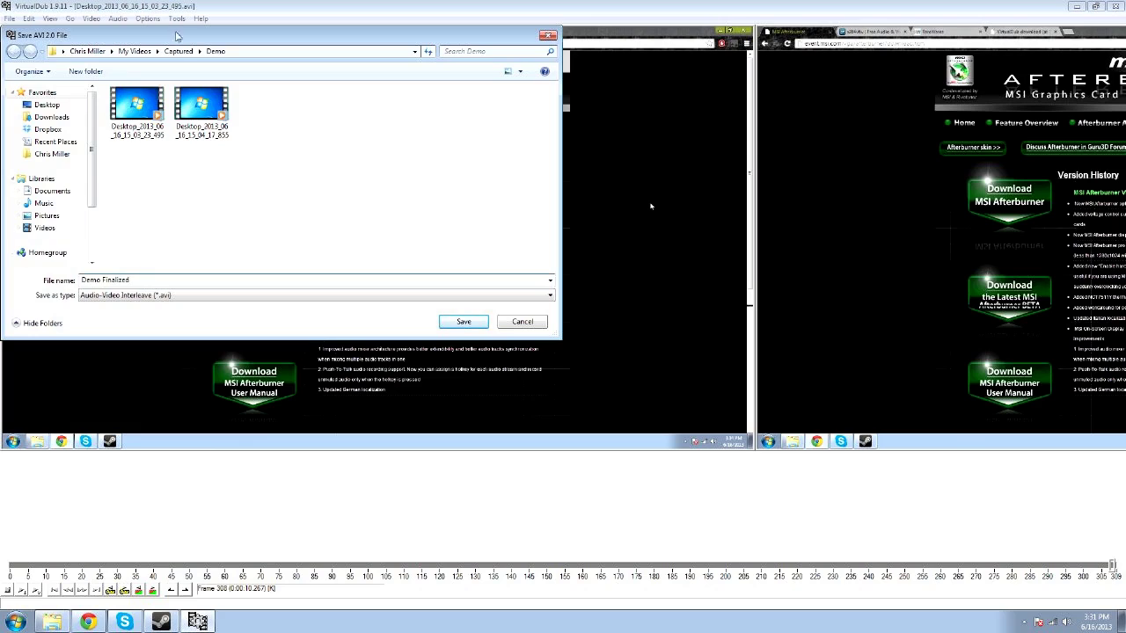
# Choose the Captured\Finalized folder as the location and save the AVI
pyautogui.click(178, 51)
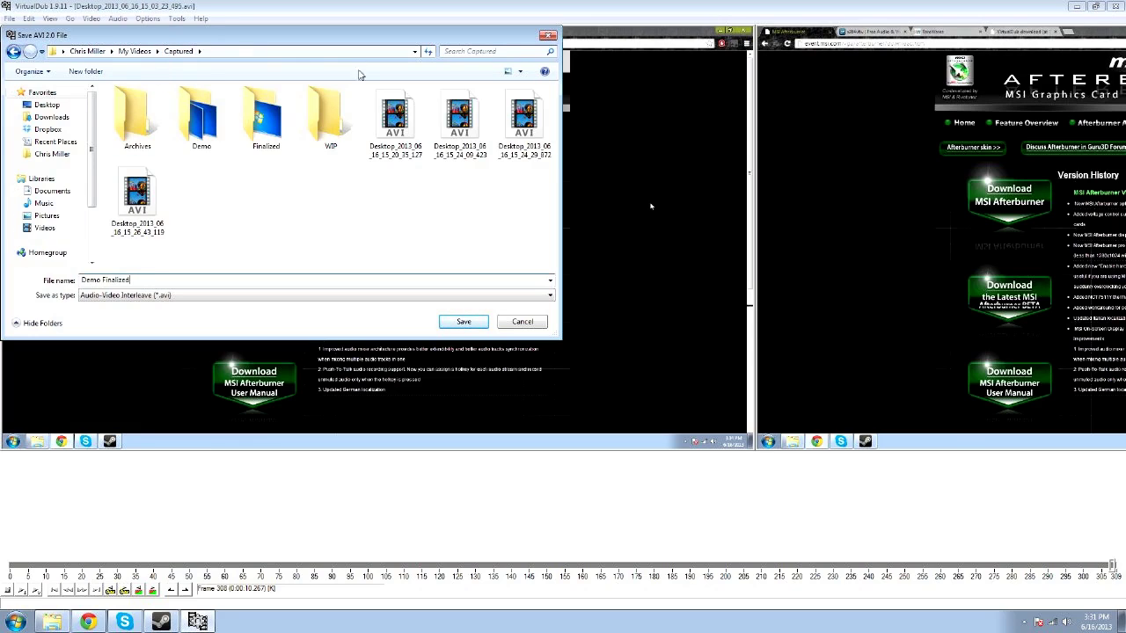
pyautogui.click(337, 113)
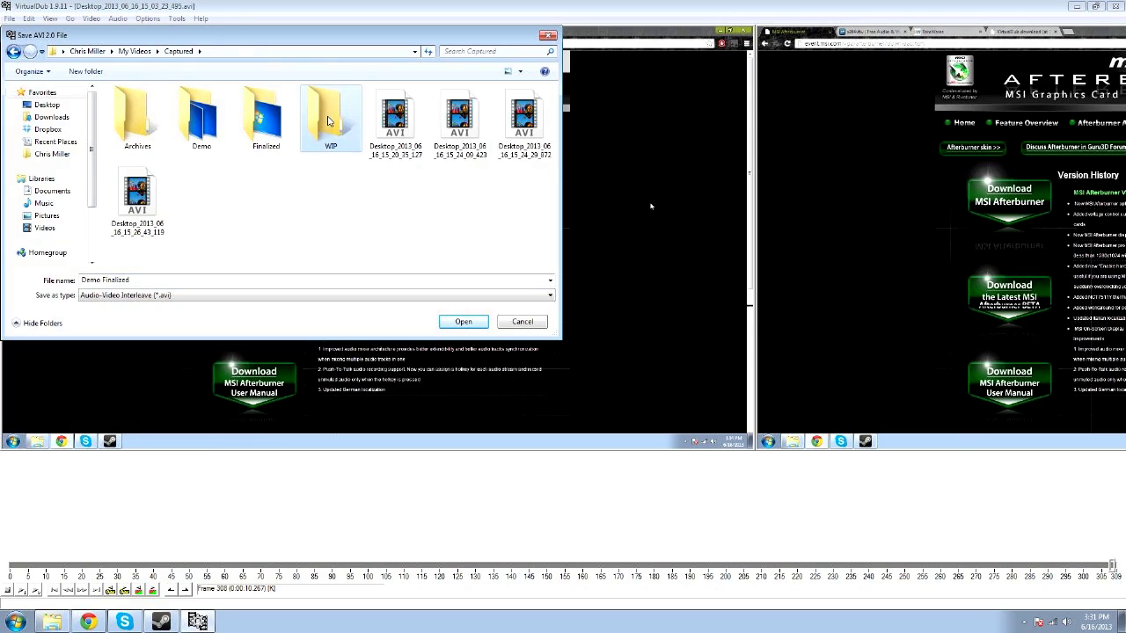
pyautogui.click(280, 121)
pyautogui.click(129, 121)
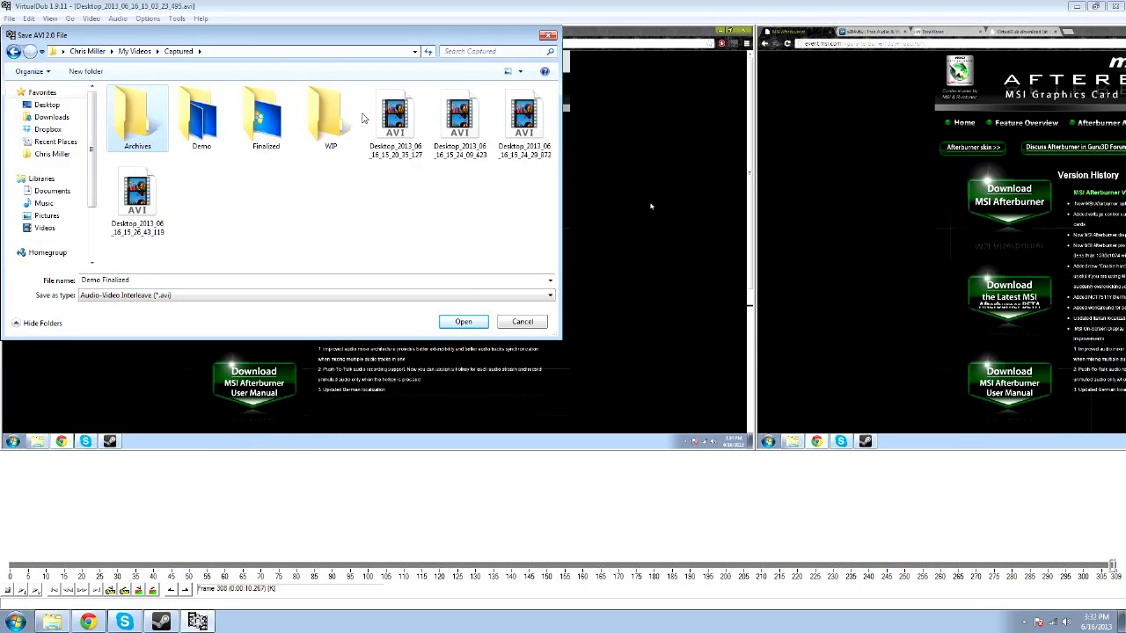
pyautogui.doubleClick(261, 124)
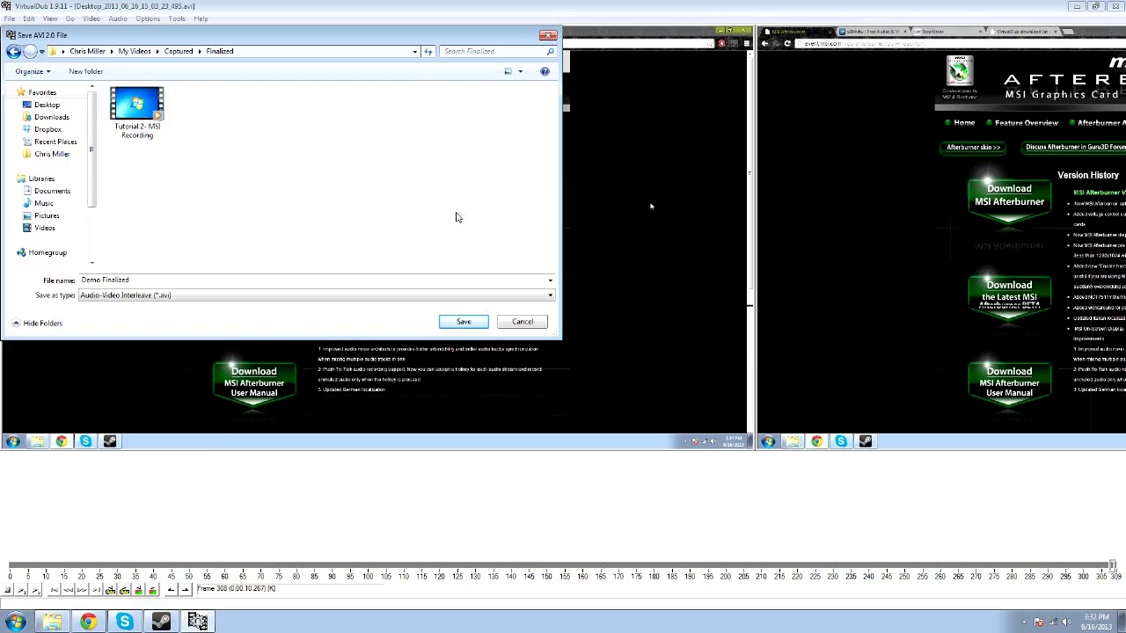
pyautogui.click(463, 321)
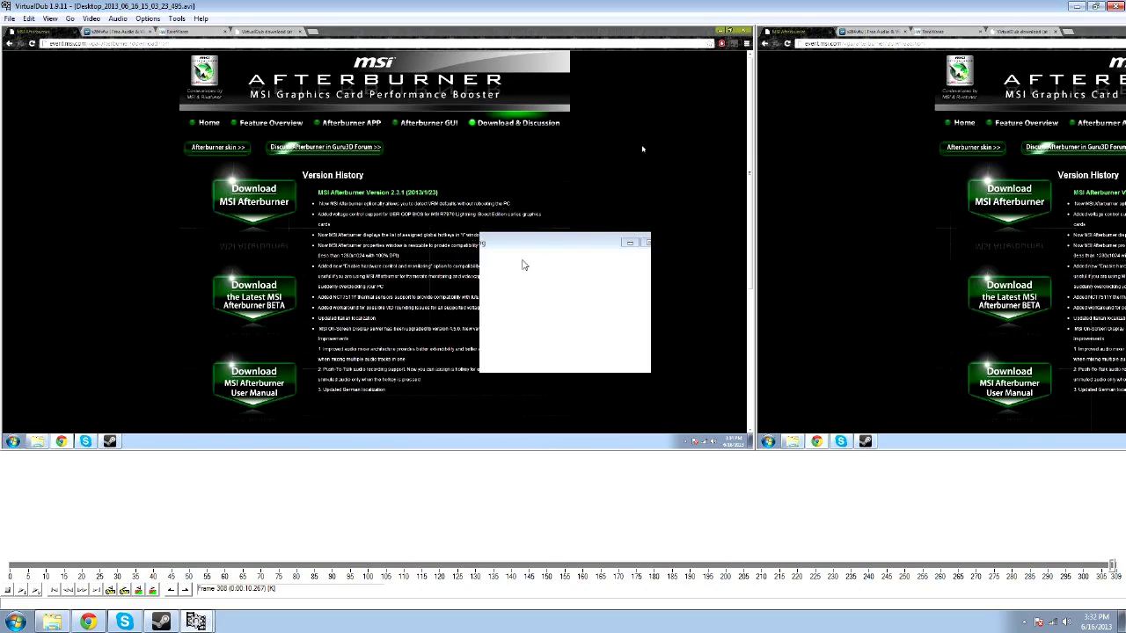
# Dismiss the x264vfw log warning that a few frames may be lost
pyautogui.moveTo(196, 620)
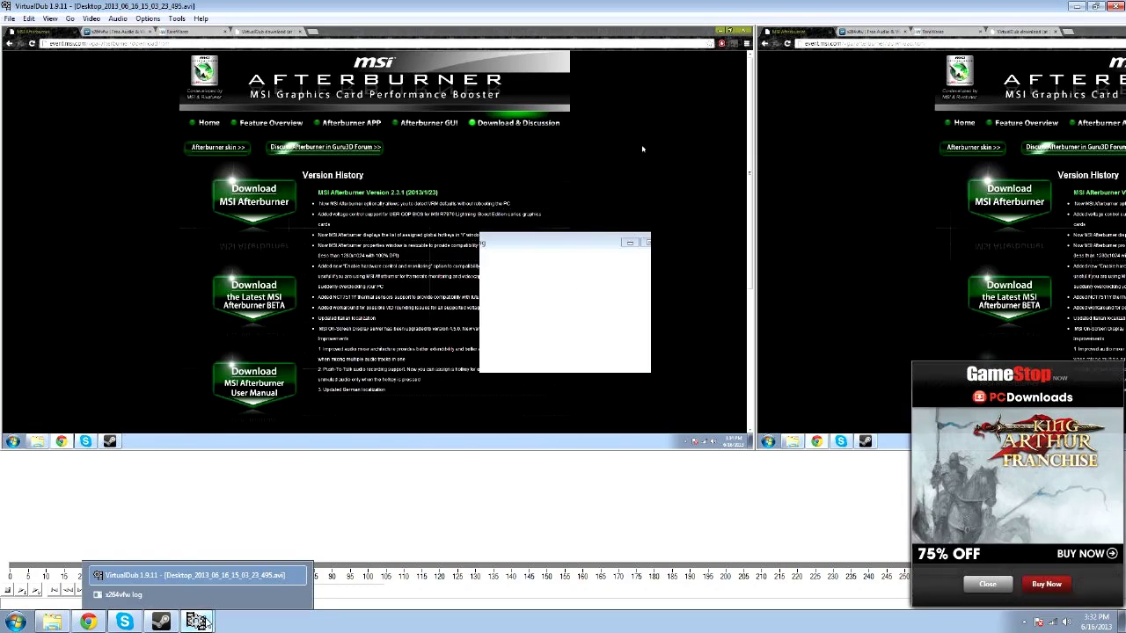
pyautogui.click(201, 598)
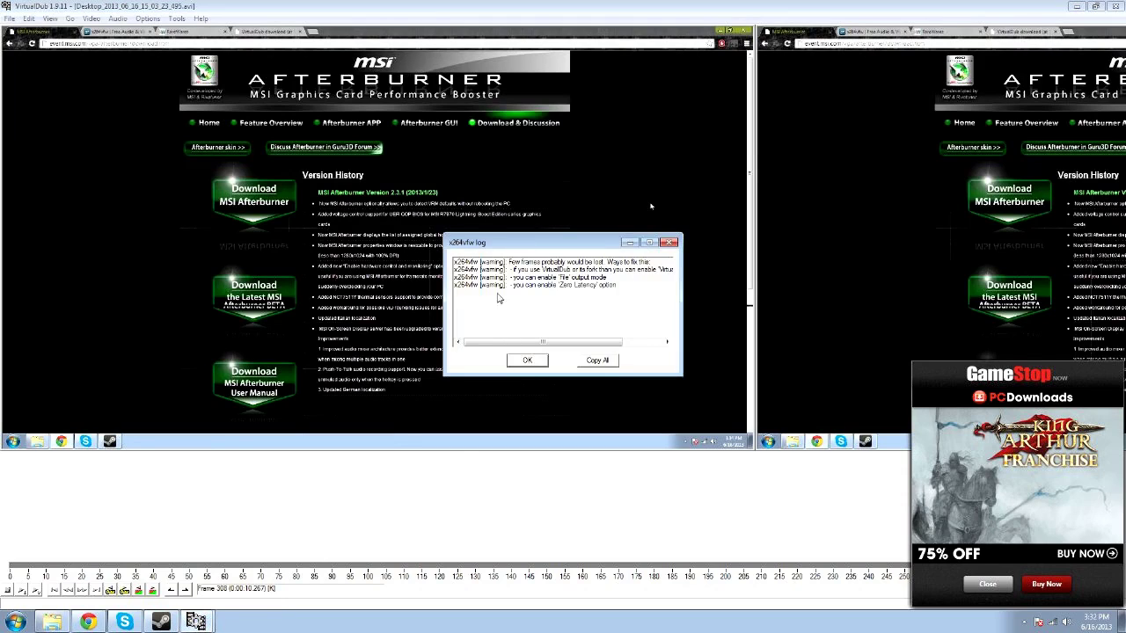
pyautogui.moveTo(542, 341)
pyautogui.mouseDown()
pyautogui.moveTo(666, 345)
pyautogui.moveTo(528, 345)
pyautogui.mouseUp()
pyautogui.click(526, 360)
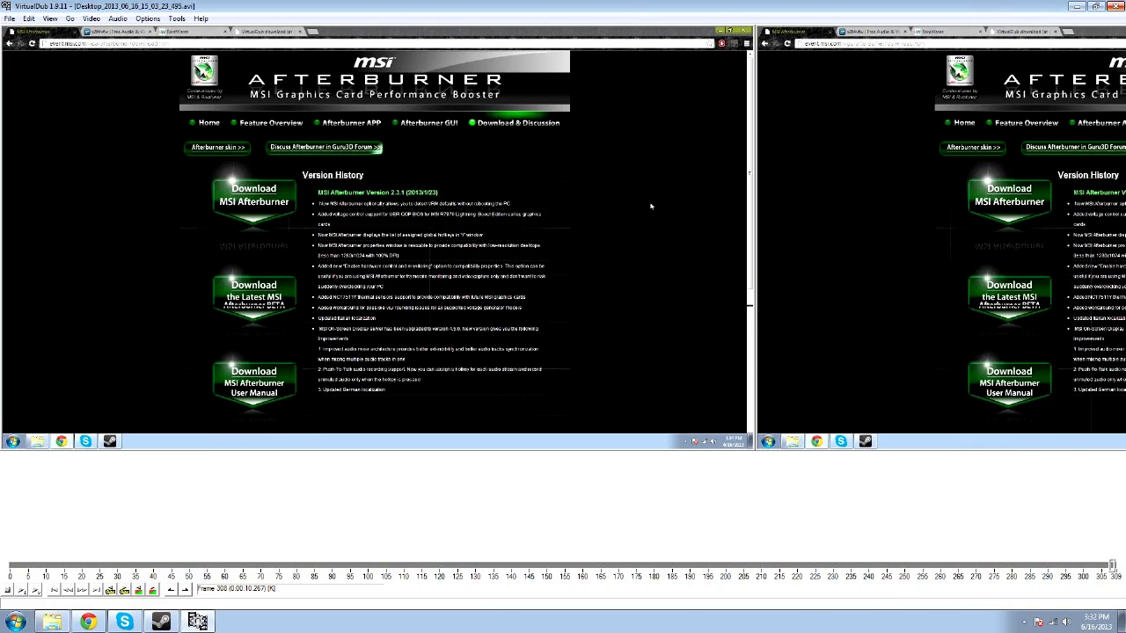
# Close VirtualDub, open Captured\Finalized in Explorer, and select the Demo Finalized video
pyautogui.click(1114, 6)
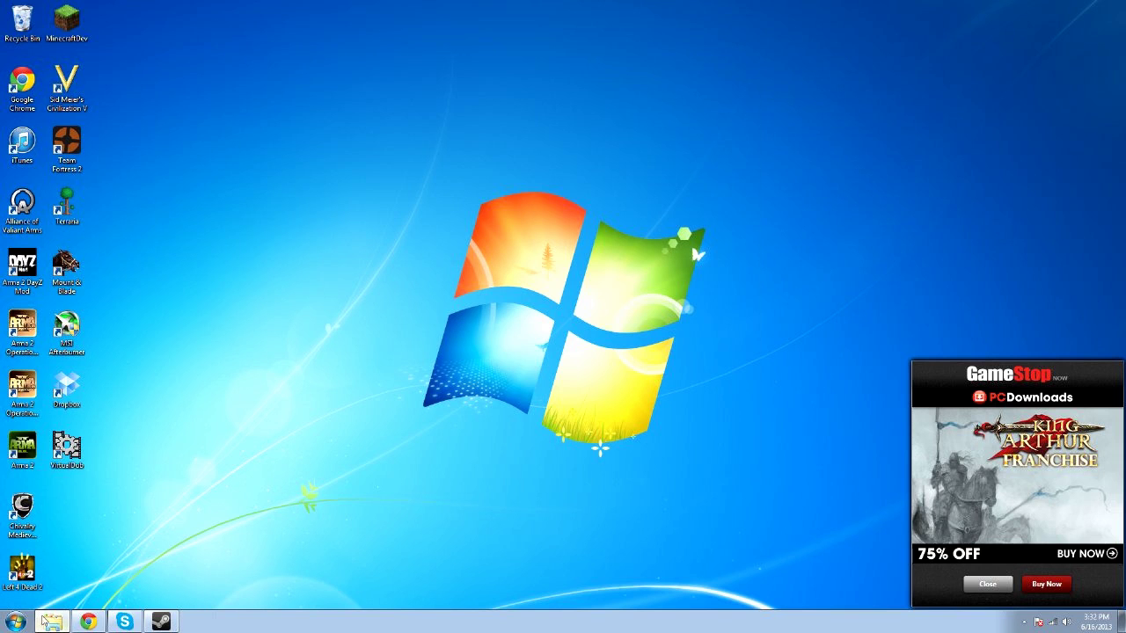
pyautogui.click(48, 622)
pyautogui.click(214, 108)
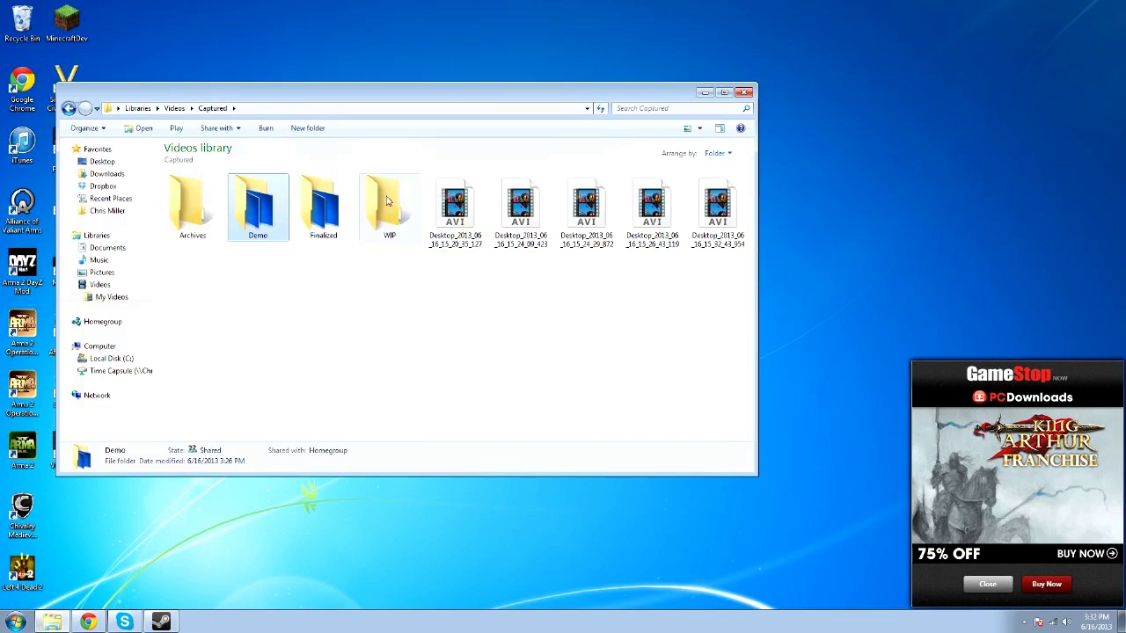
pyautogui.doubleClick(314, 216)
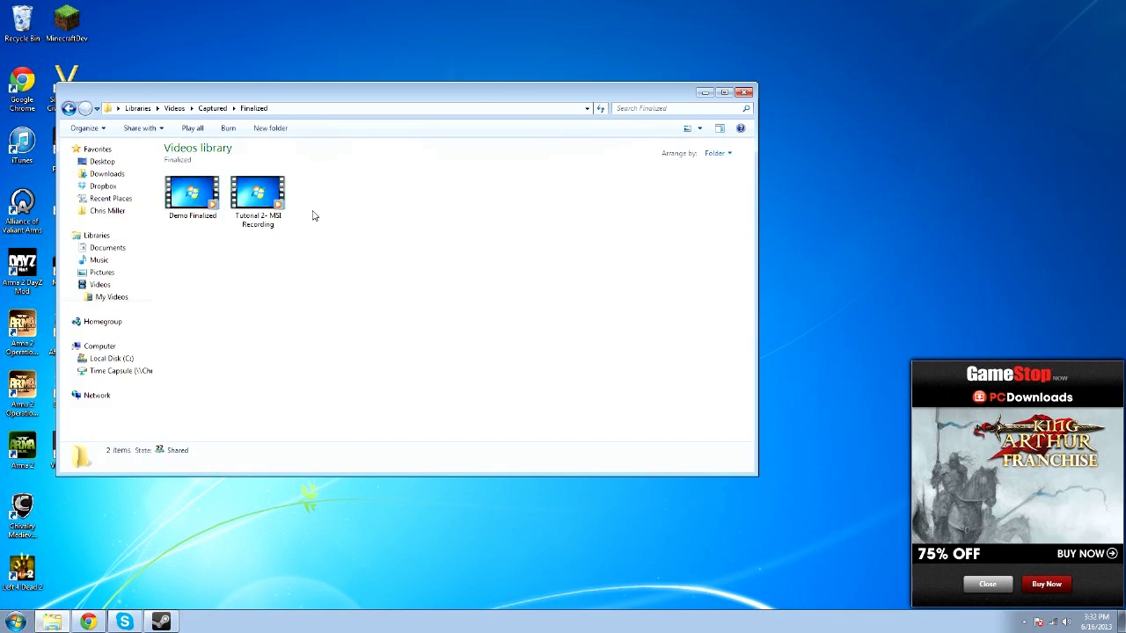
pyautogui.click(197, 204)
pyautogui.doubleClick(186, 199)
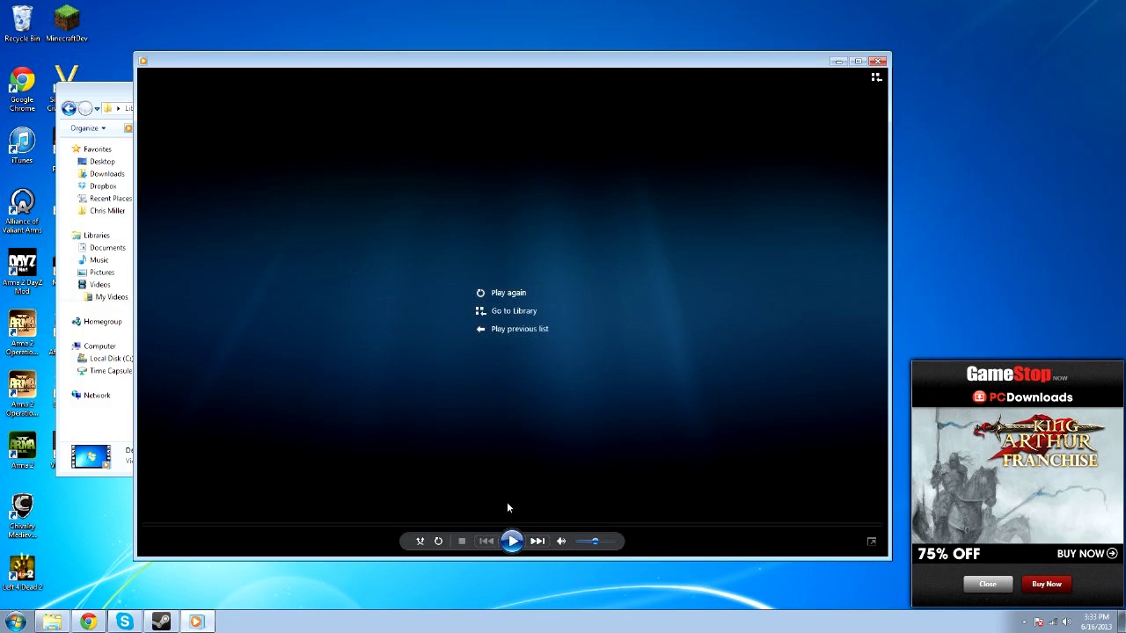
pyautogui.click(511, 539)
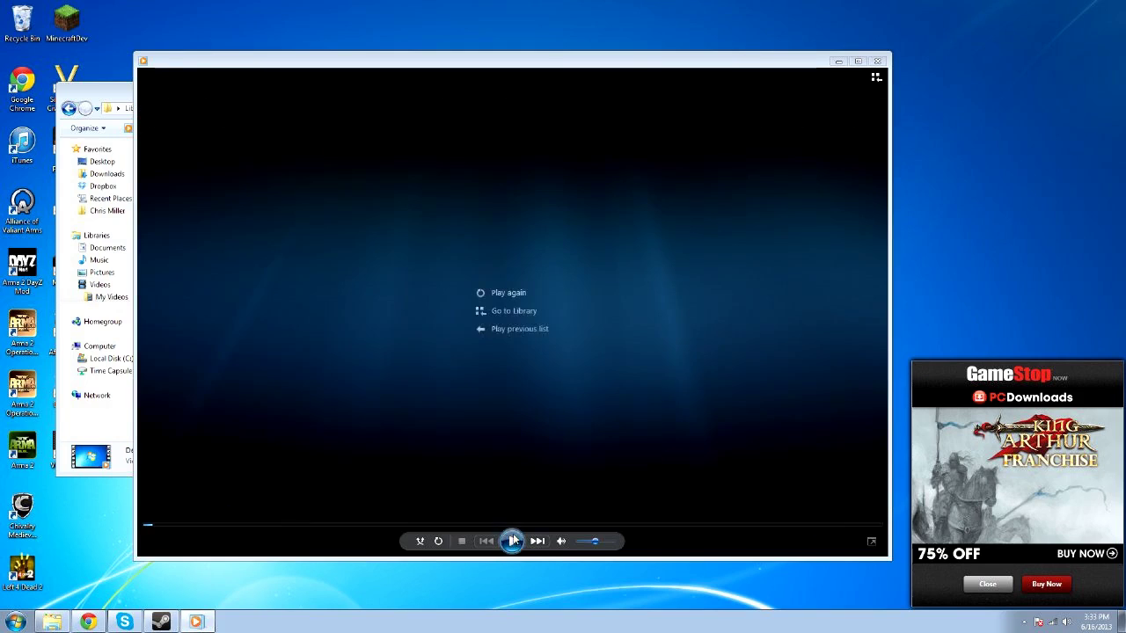
pyautogui.click(512, 540)
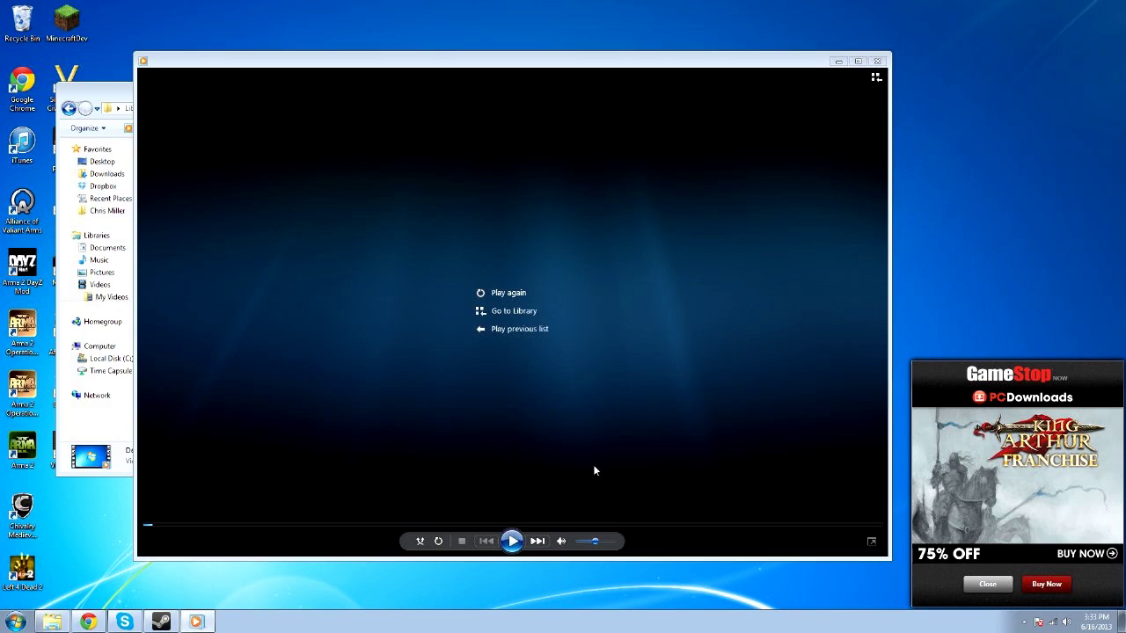
pyautogui.click(876, 61)
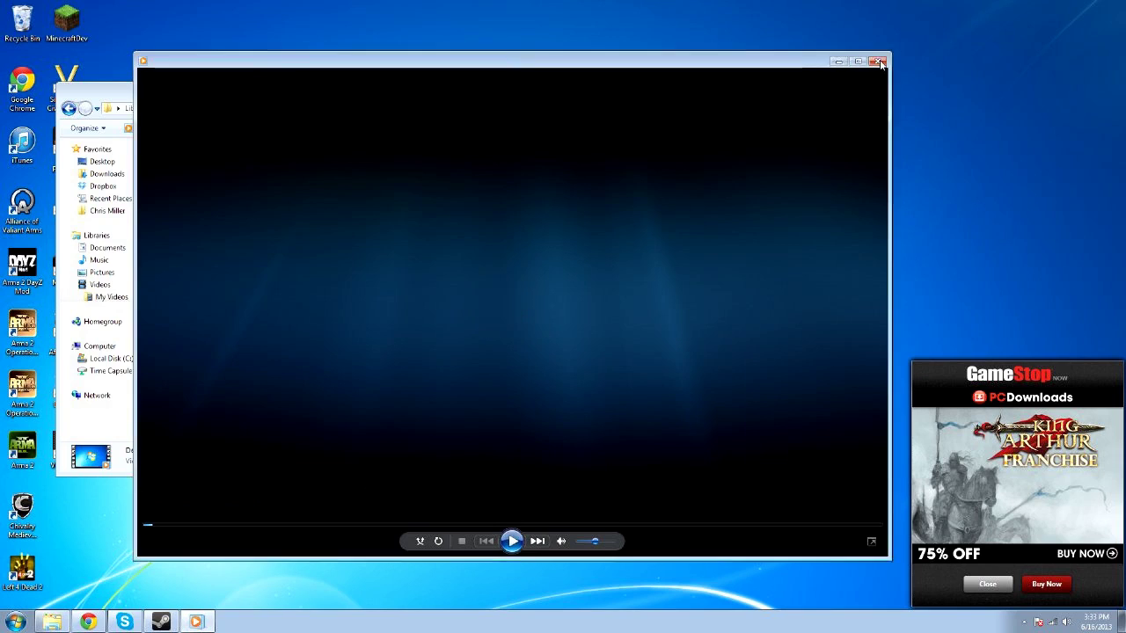
pyautogui.click(657, 231)
pyautogui.moveTo(539, 204); pyautogui.dragTo(632, 270)
pyautogui.moveTo(486, 200); pyautogui.dragTo(686, 304)
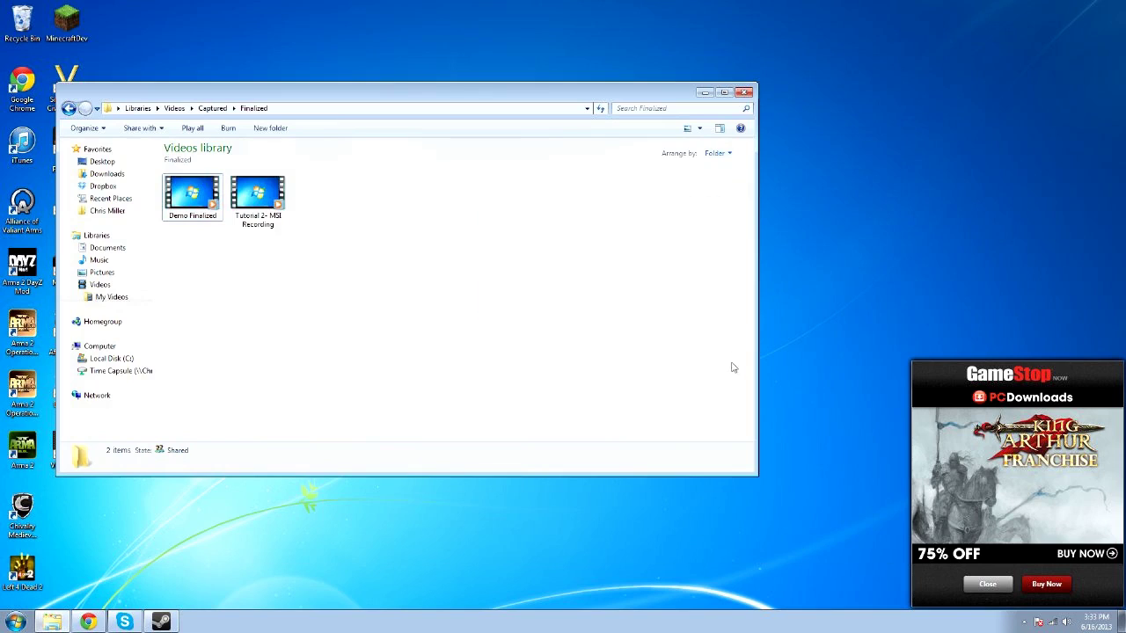
pyautogui.moveTo(574, 198); pyautogui.dragTo(713, 372)
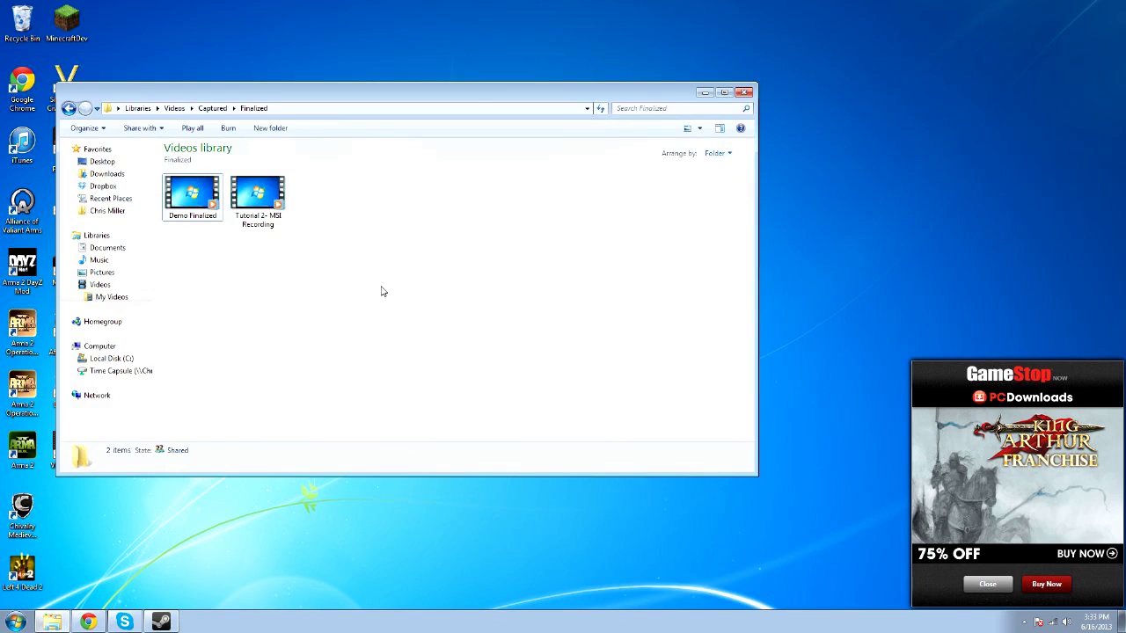